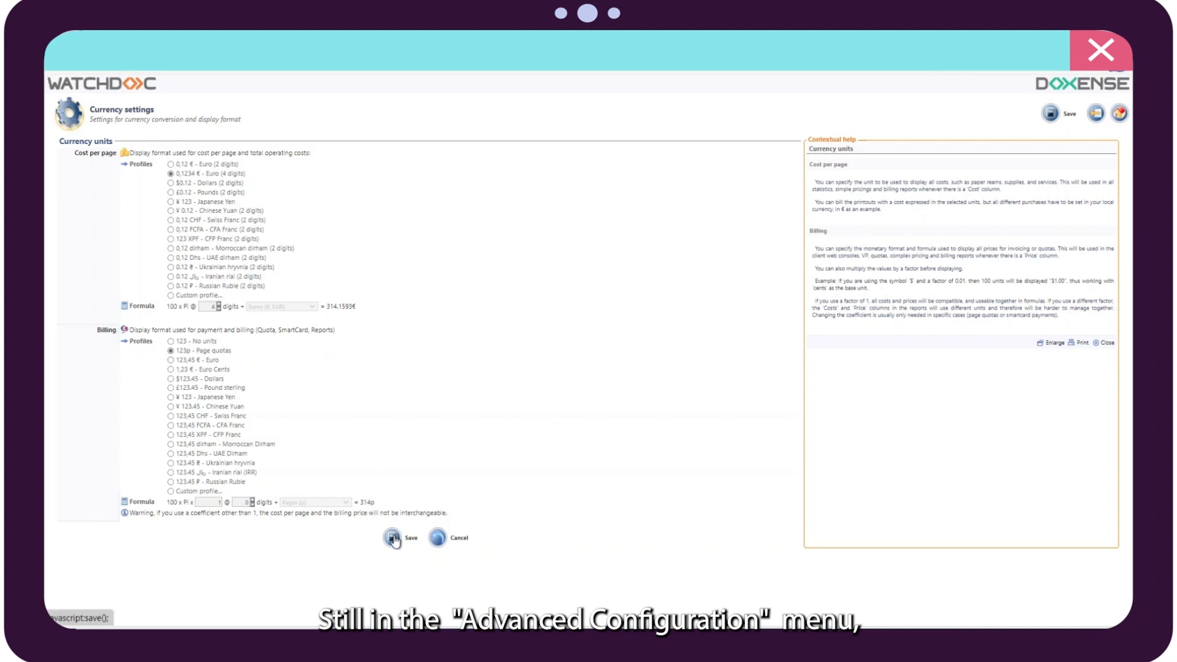
# Save the currency settings
pyautogui.click(393, 538)
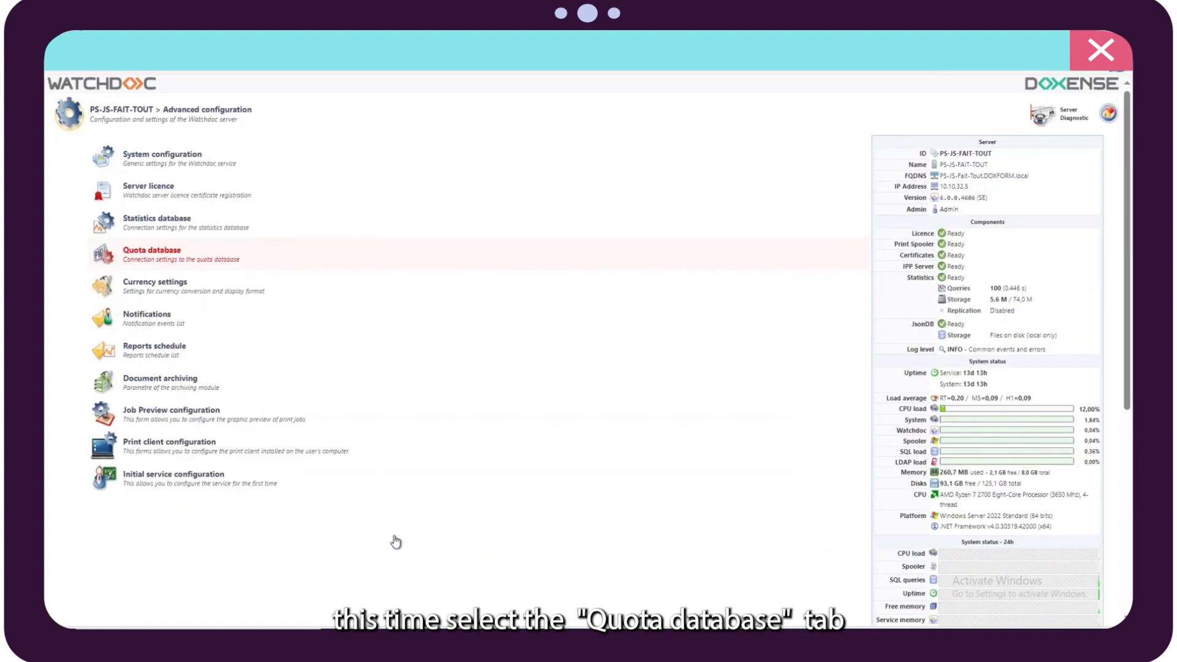
# Enable the quotas database, check that it is properly configured, and save its connection settings
pyautogui.click(175, 259)
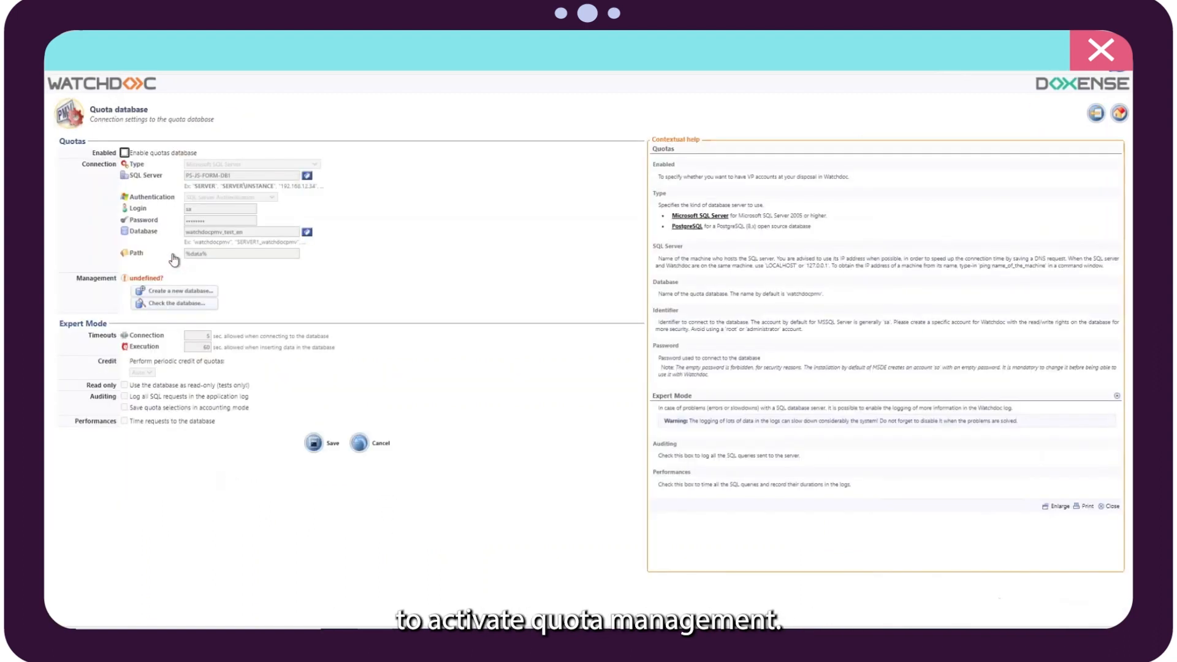
pyautogui.click(125, 153)
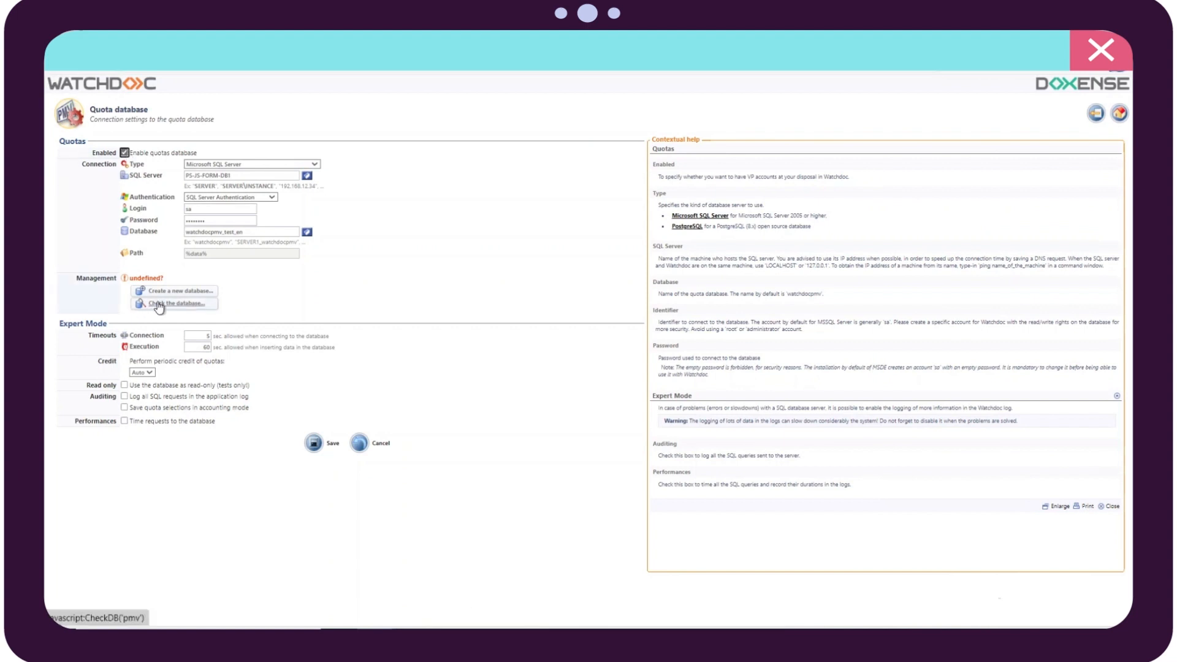
pyautogui.click(178, 307)
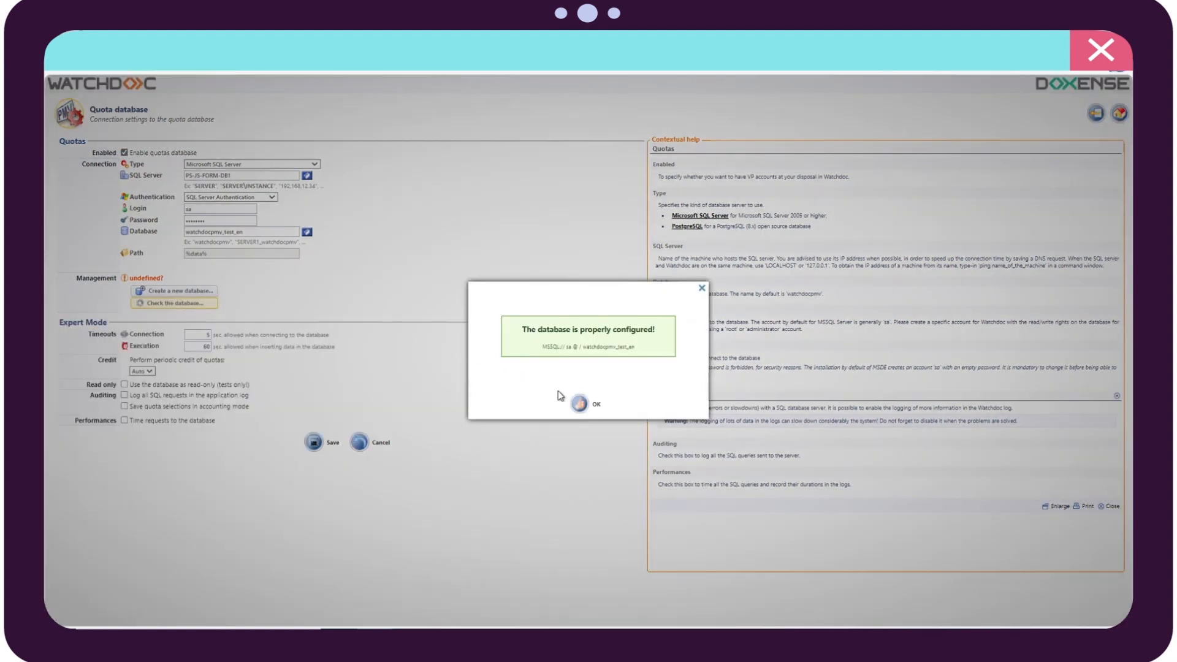
pyautogui.click(579, 404)
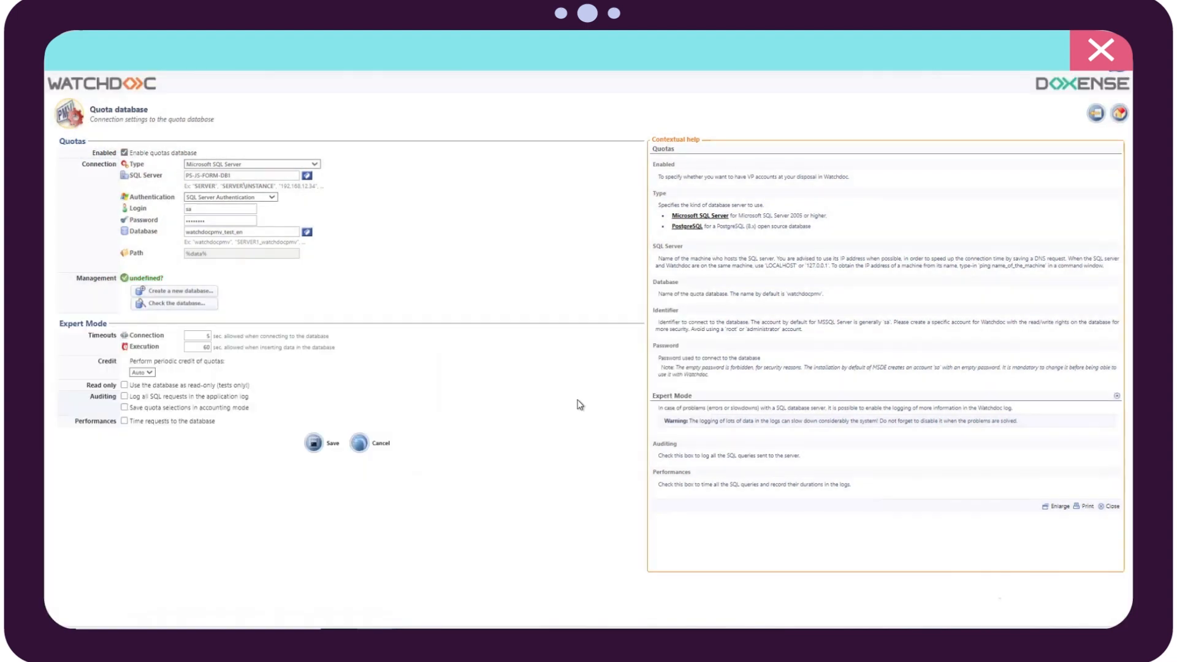
pyautogui.click(314, 442)
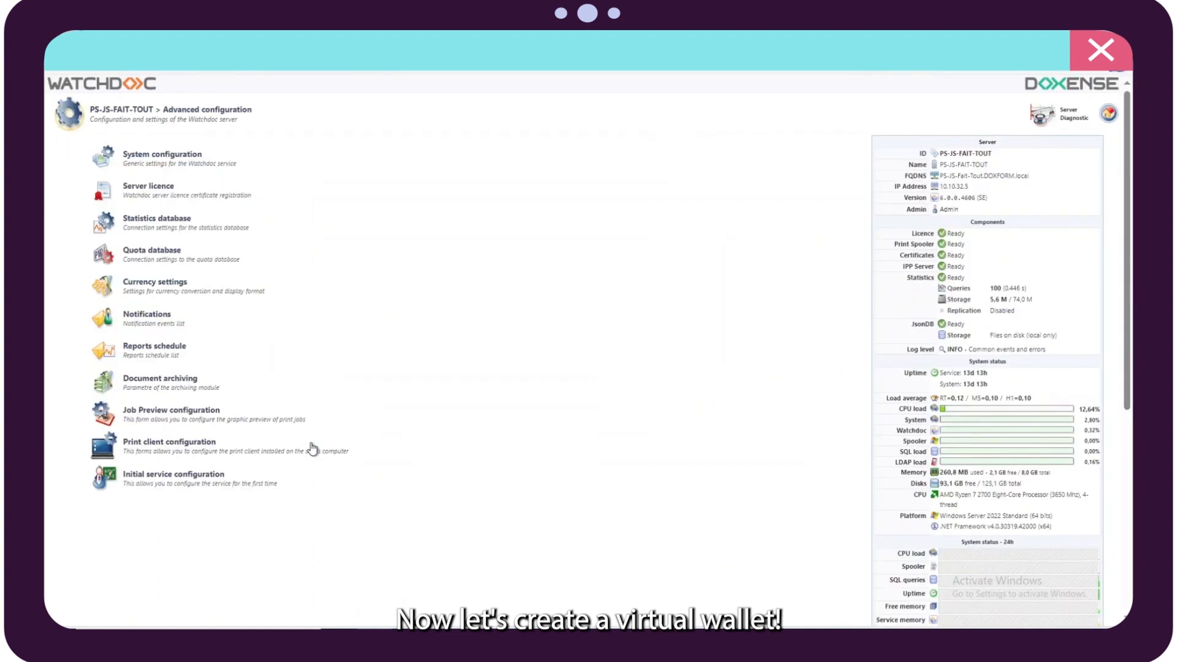
# Start a new quota management rule named Virtual_wallet with an initial value of 100 units
pyautogui.click(1099, 122)
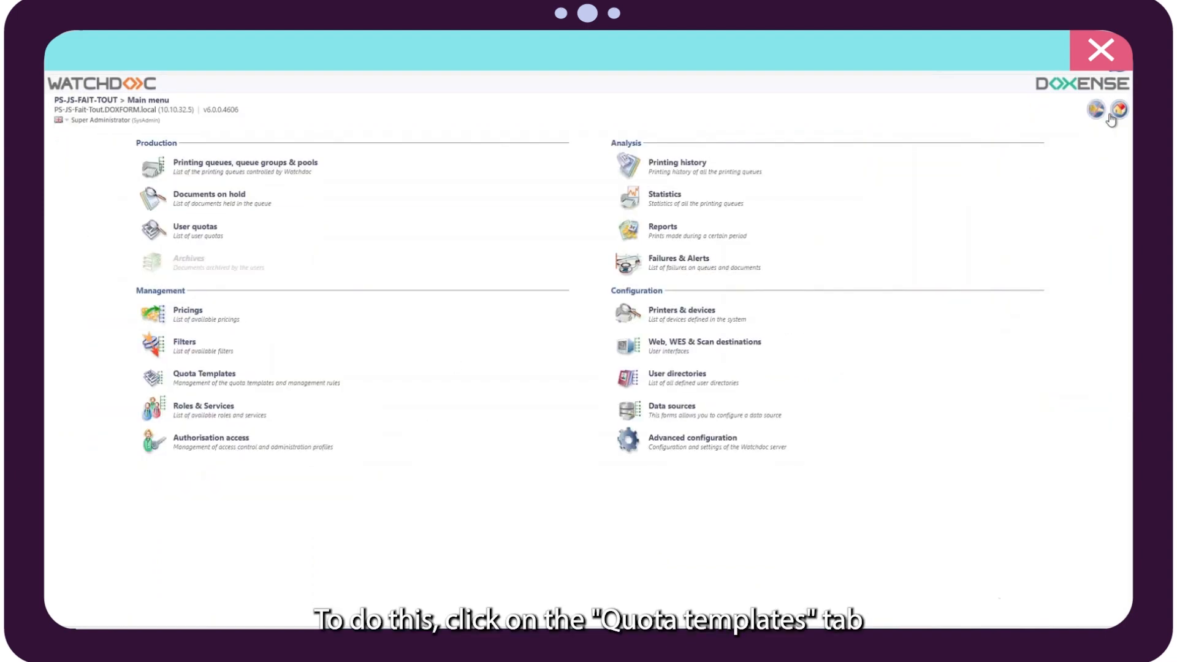
pyautogui.click(216, 383)
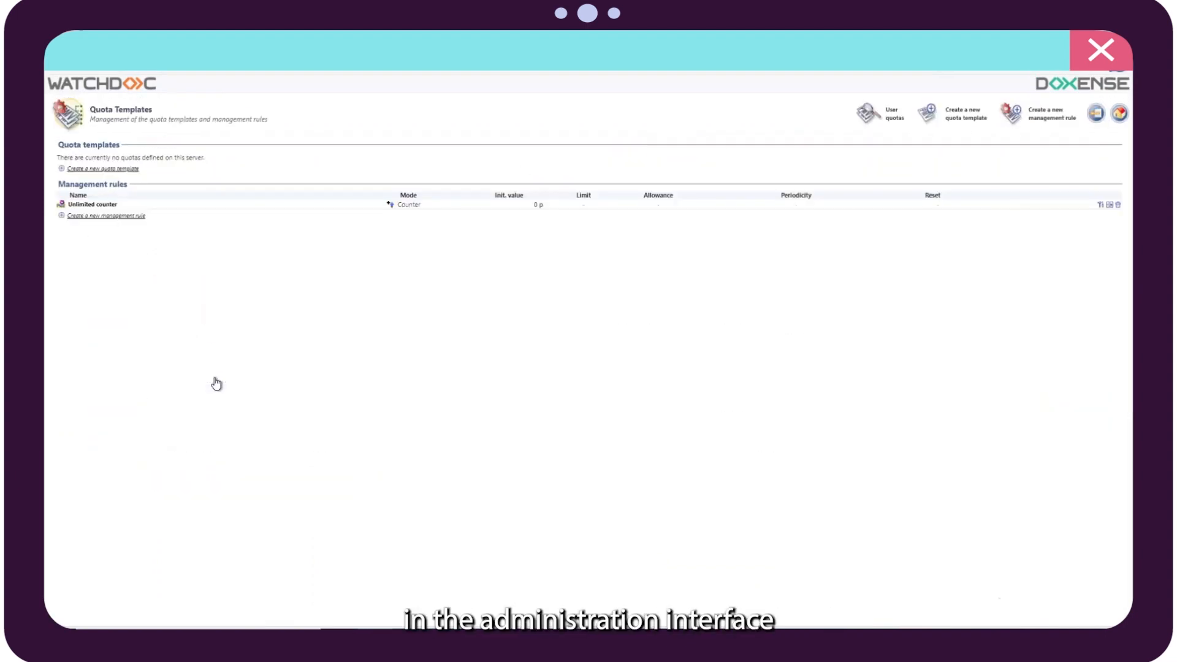
pyautogui.click(131, 217)
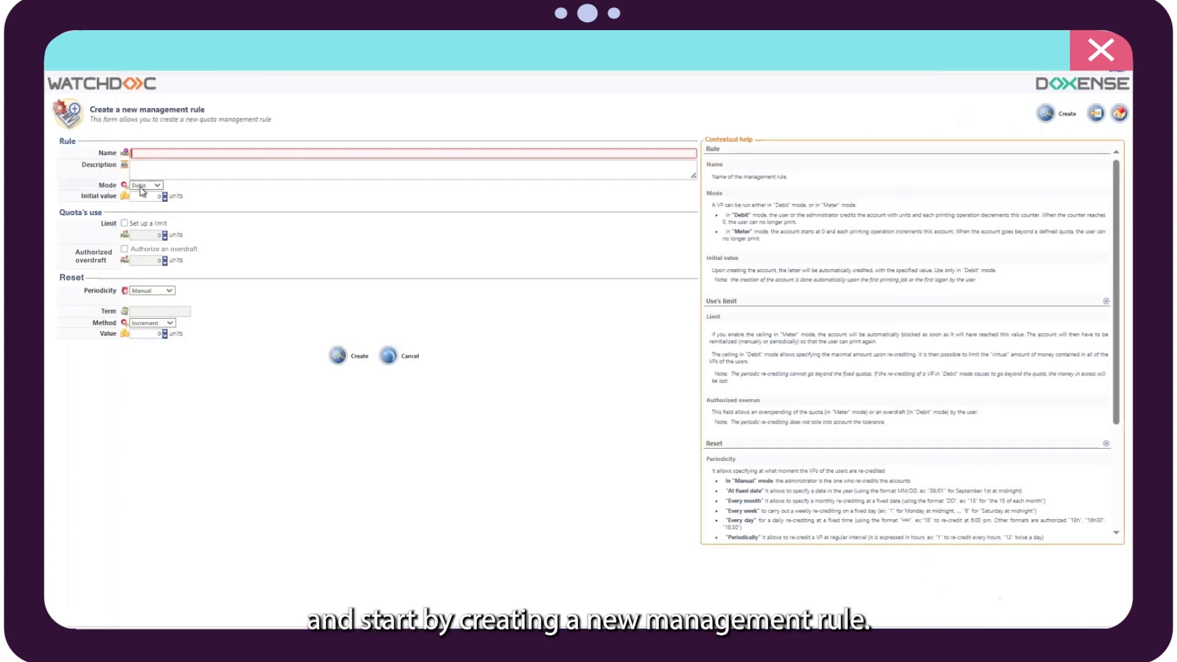
pyautogui.write('Virtual')
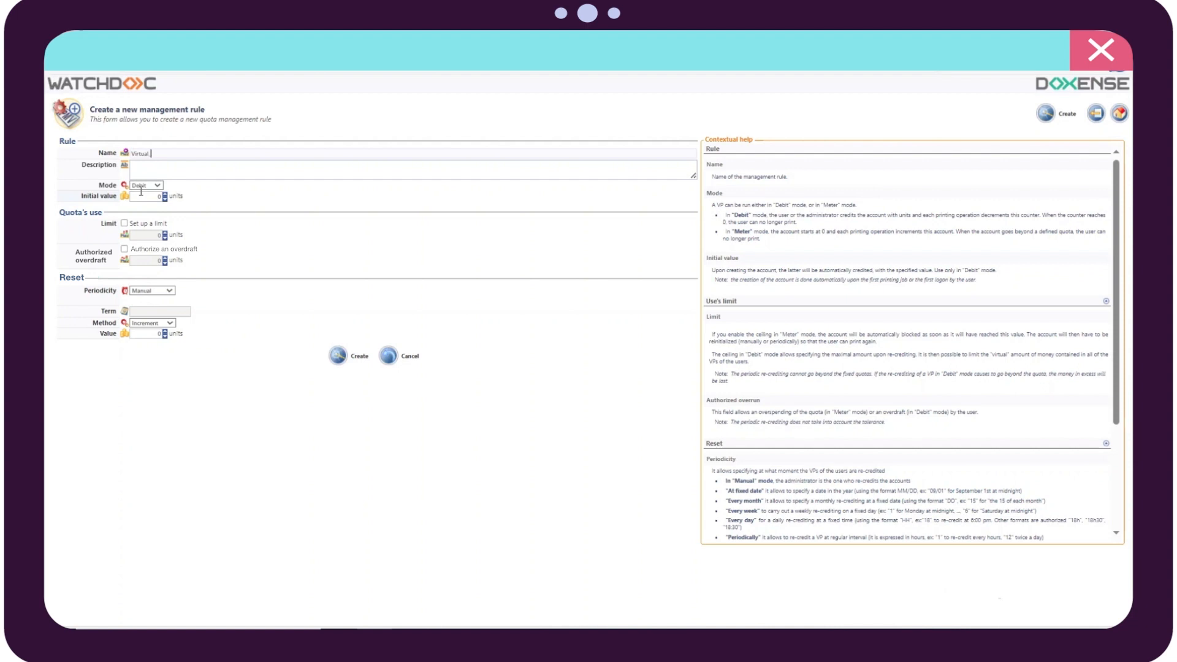
pyautogui.click(148, 196)
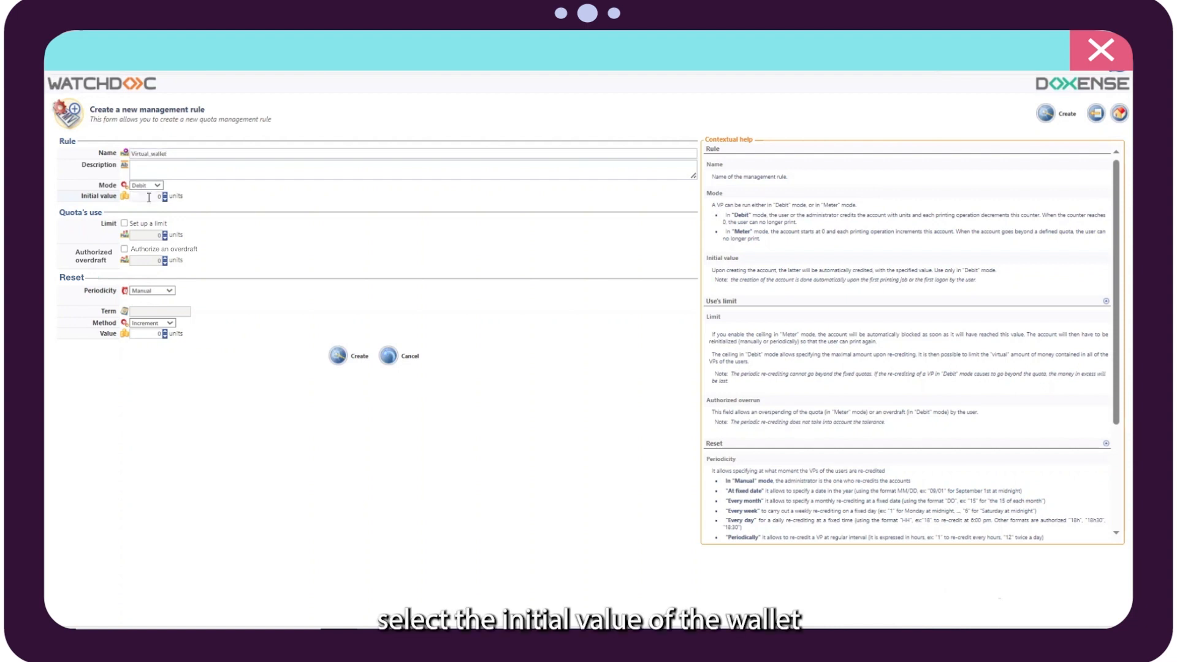
# Make the rule reset every month on day 05 with the Set the value method at 100 units, and create it
pyautogui.click(159, 292)
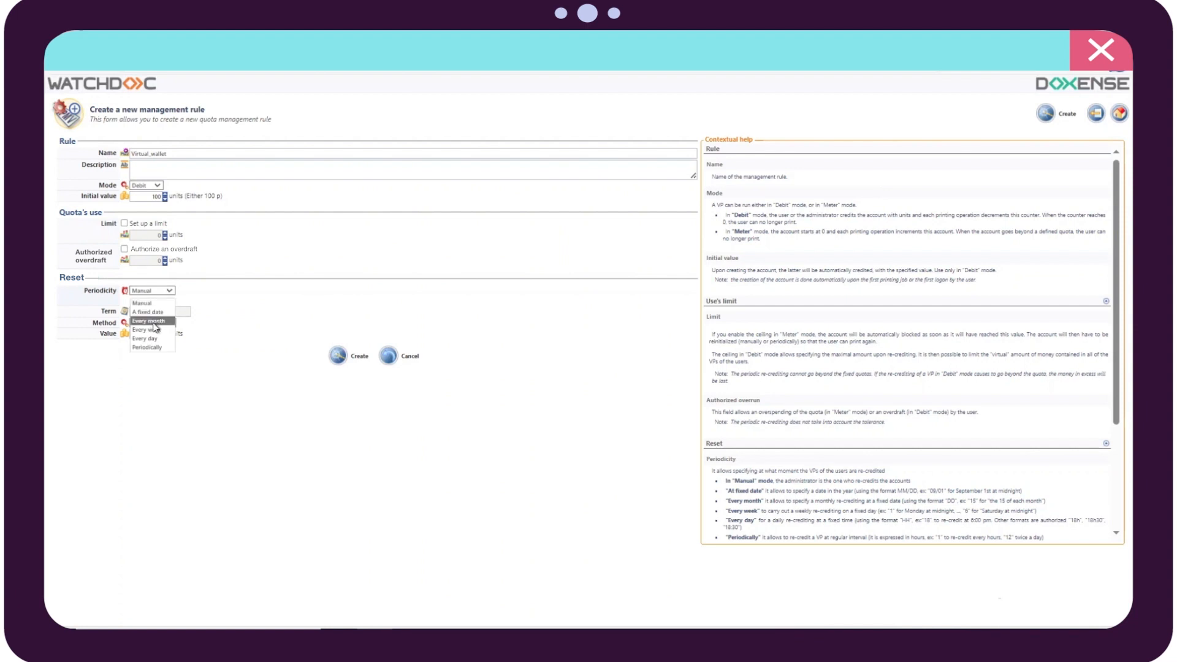
pyautogui.click(156, 322)
pyautogui.click(153, 303)
pyautogui.write('05')
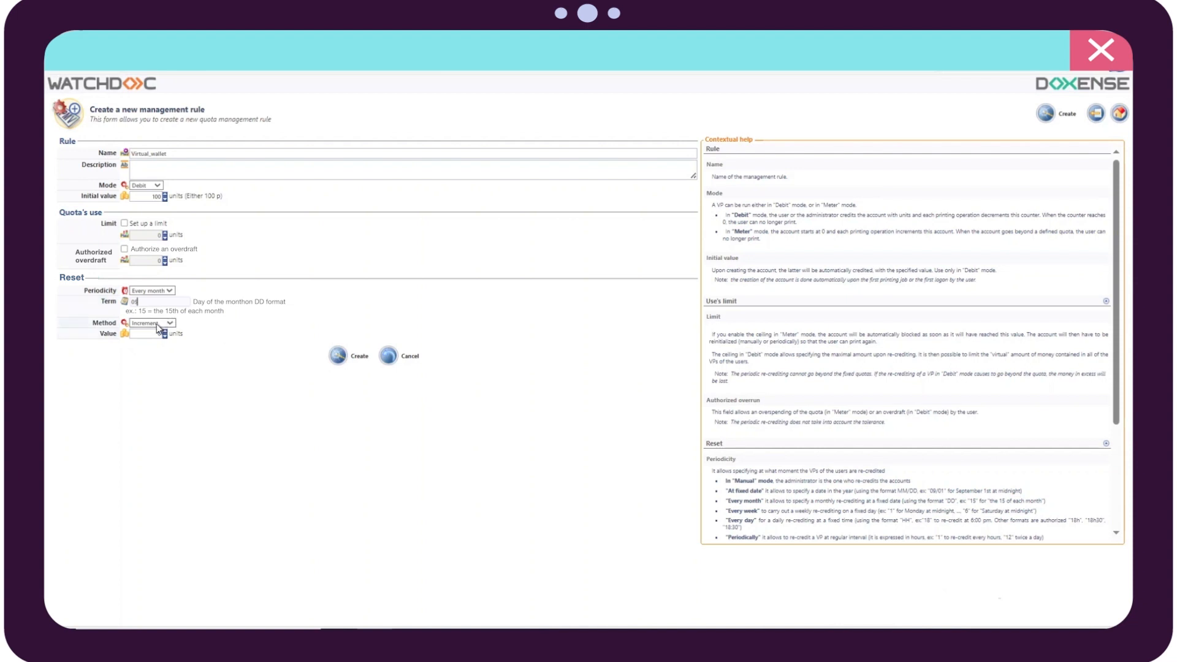
pyautogui.click(156, 324)
pyautogui.click(156, 334)
pyautogui.click(150, 334)
pyautogui.write('100')
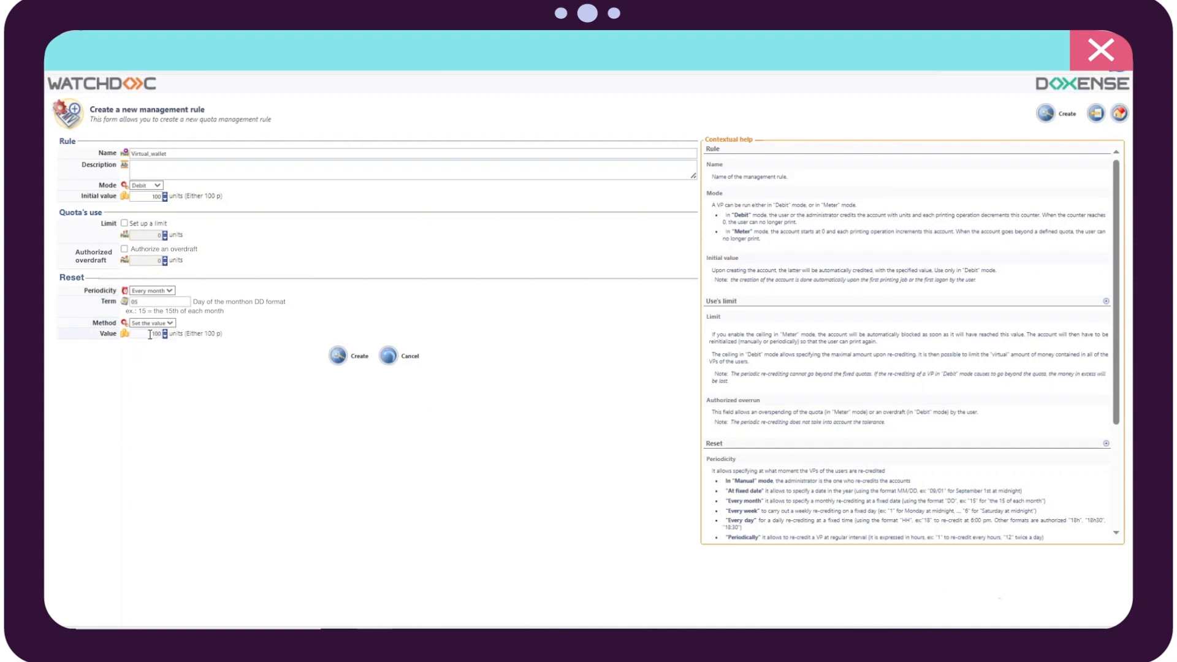
pyautogui.click(339, 357)
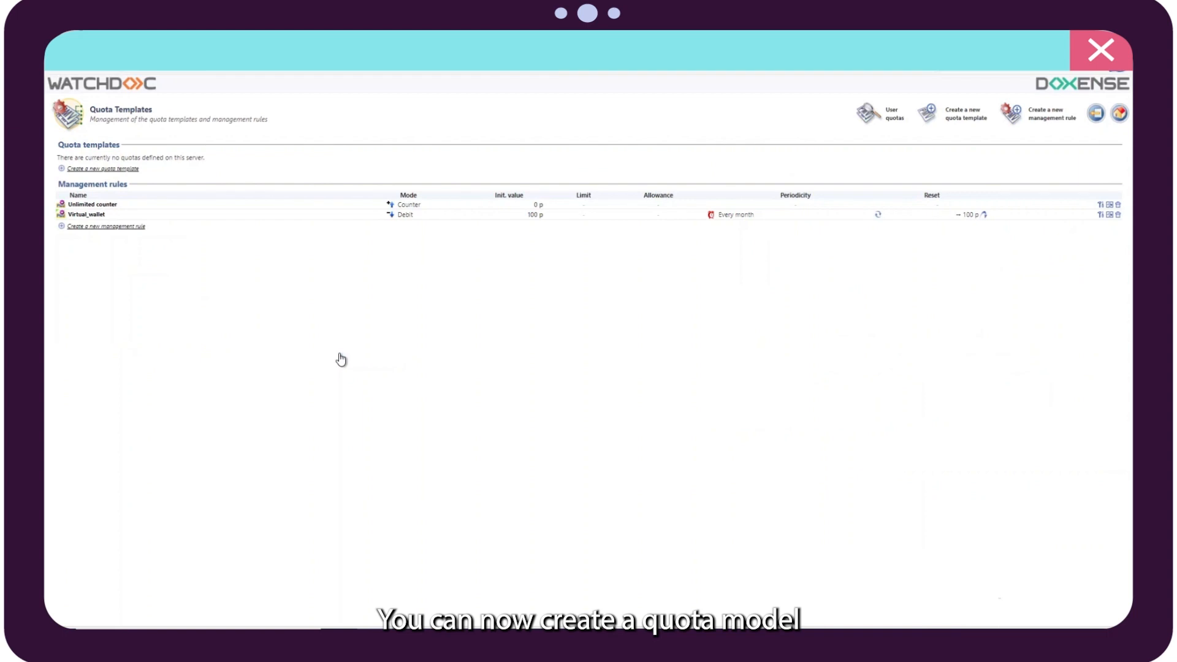
# Start a new quota template with User_Quota as both its name and description
pyautogui.click(118, 169)
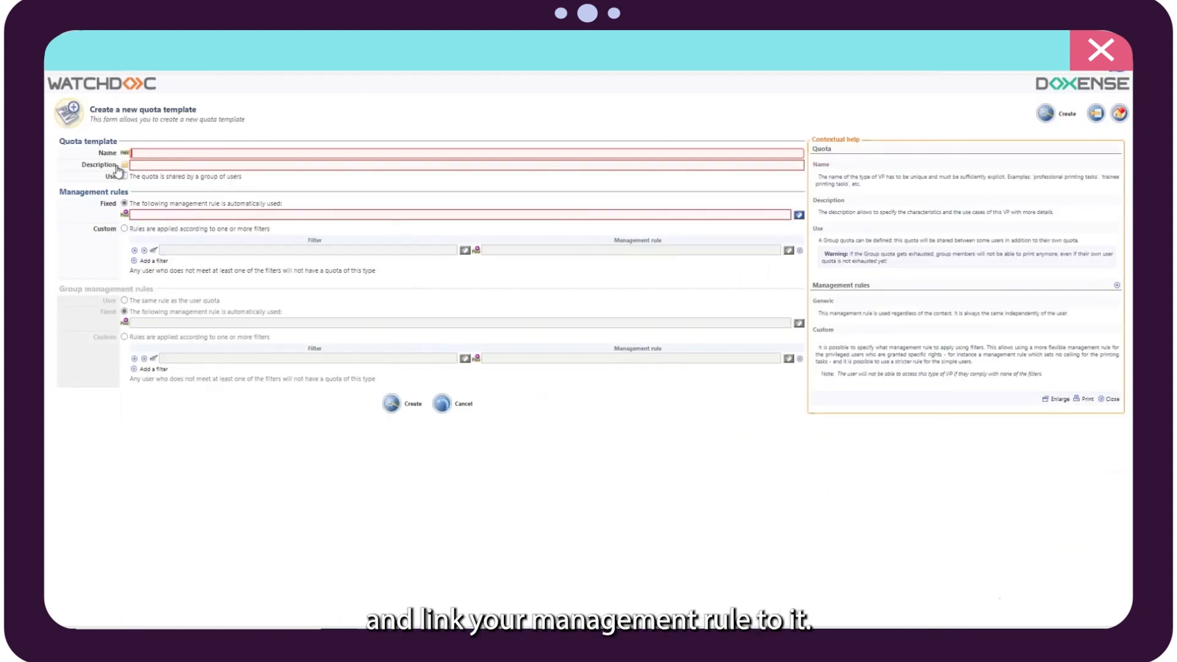
pyautogui.write('User')
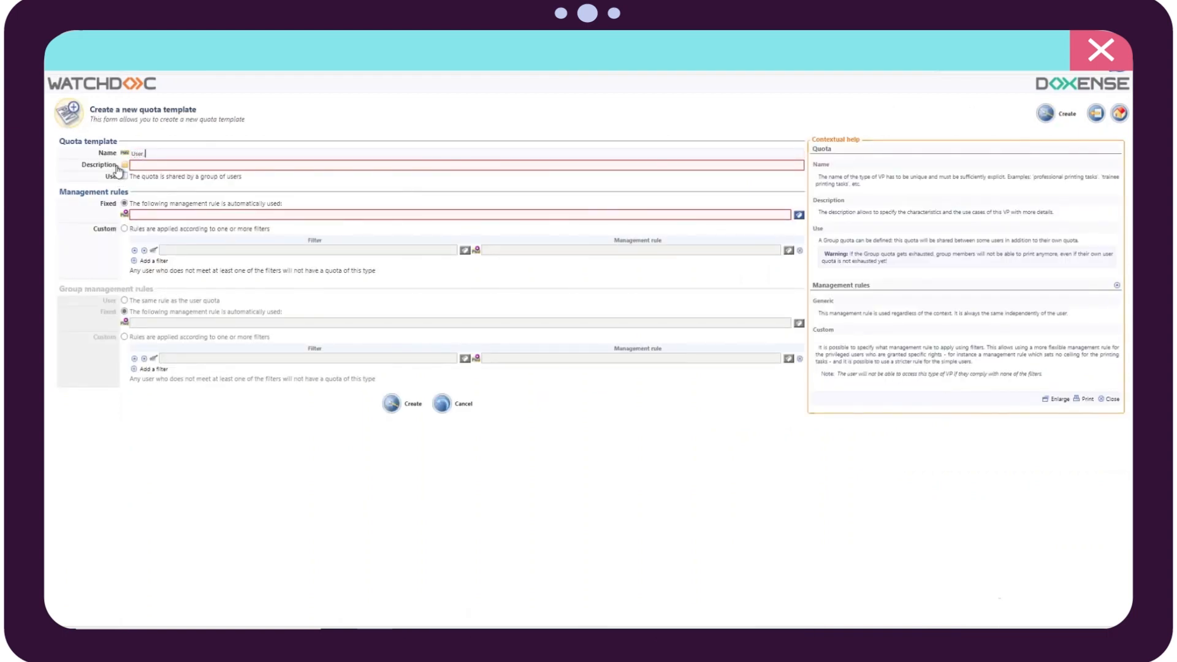
pyautogui.write('_Quota')
pyautogui.doubleClick(142, 154)
pyautogui.hotkey('ctrl', 'c')
pyautogui.click(130, 165)
pyautogui.hotkey('ctrl', 'v')
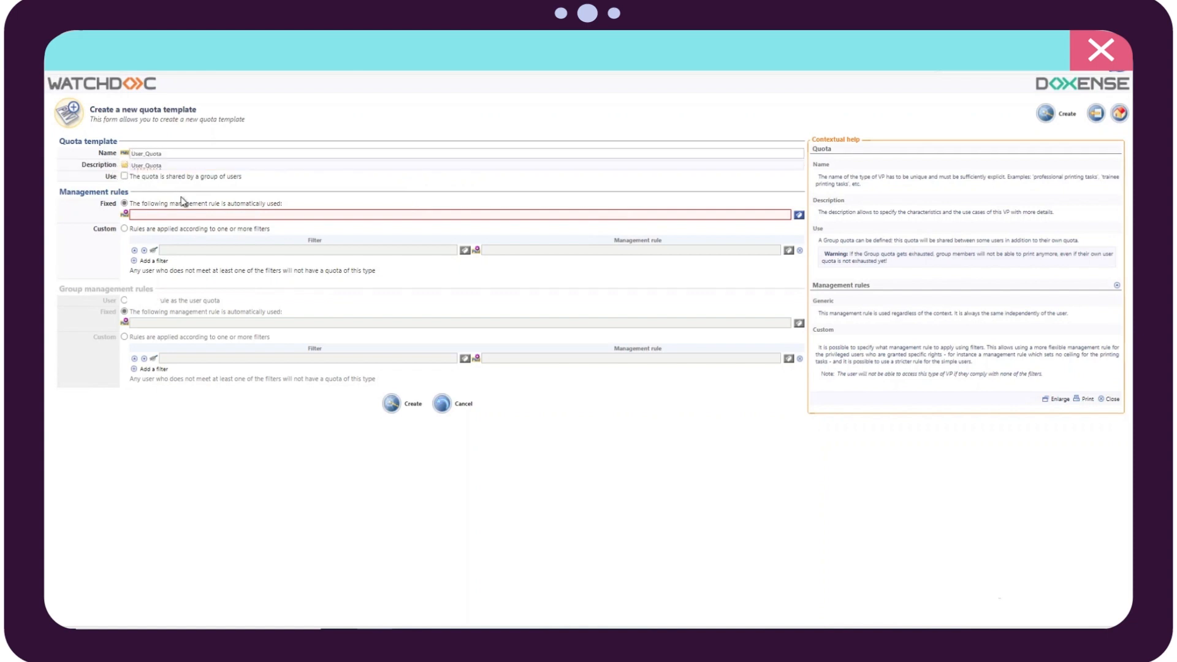
# Assign Virtual_wallet as the template's fixed management rule and create the template
pyautogui.click(164, 217)
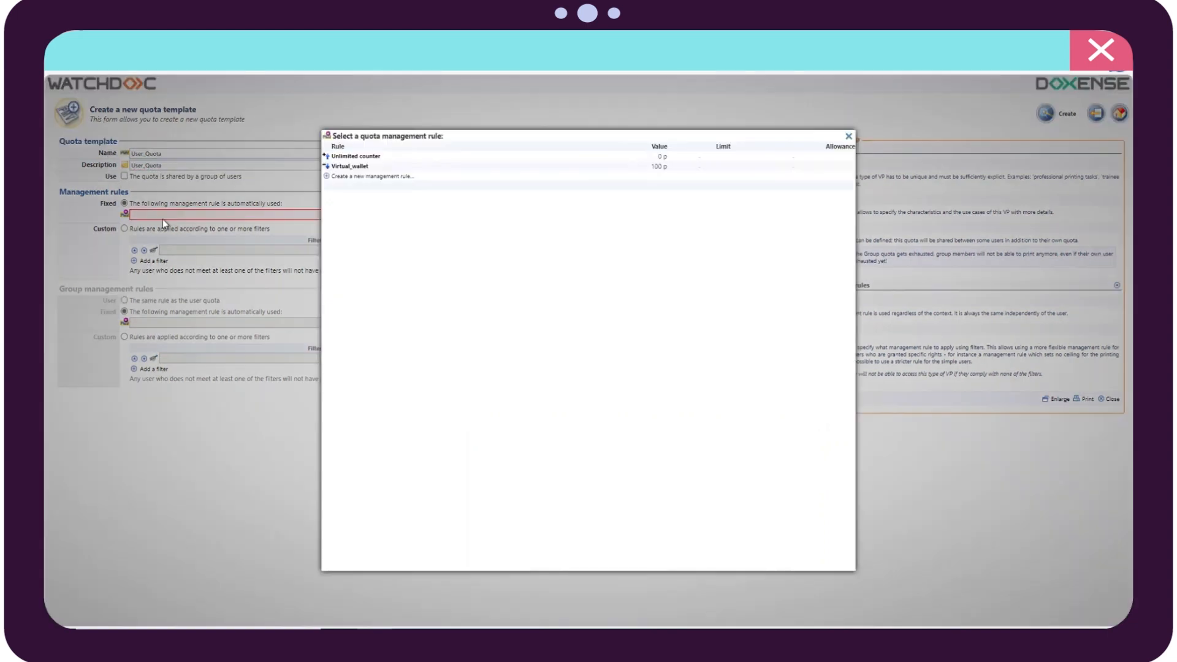
pyautogui.click(350, 166)
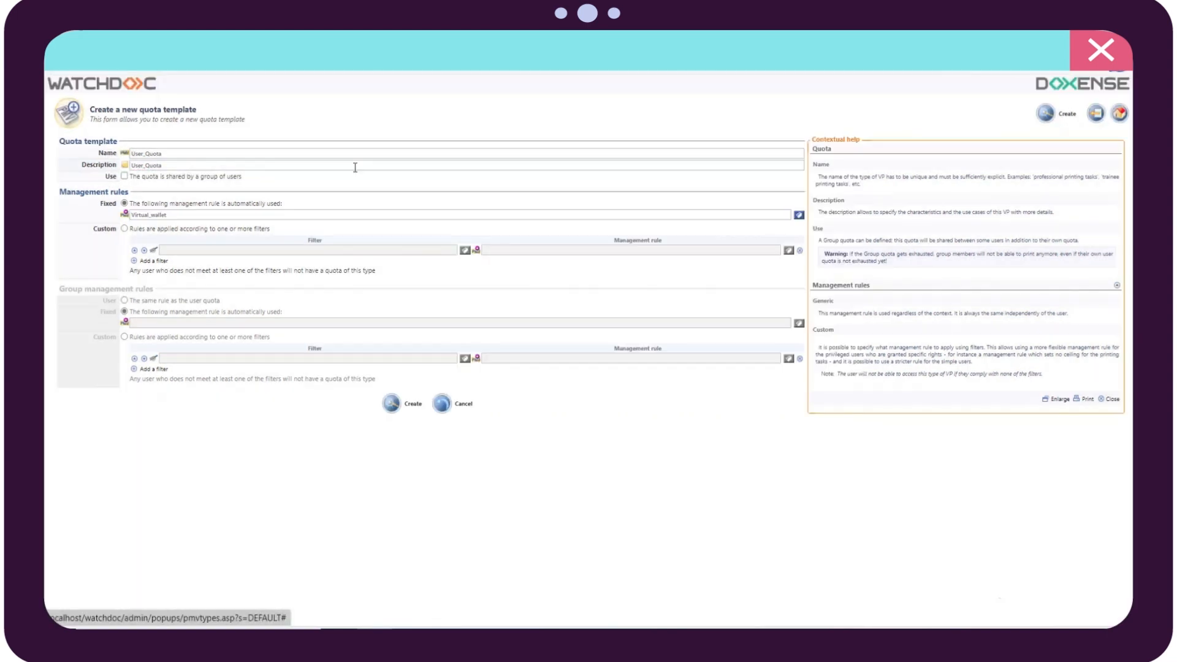
pyautogui.click(401, 408)
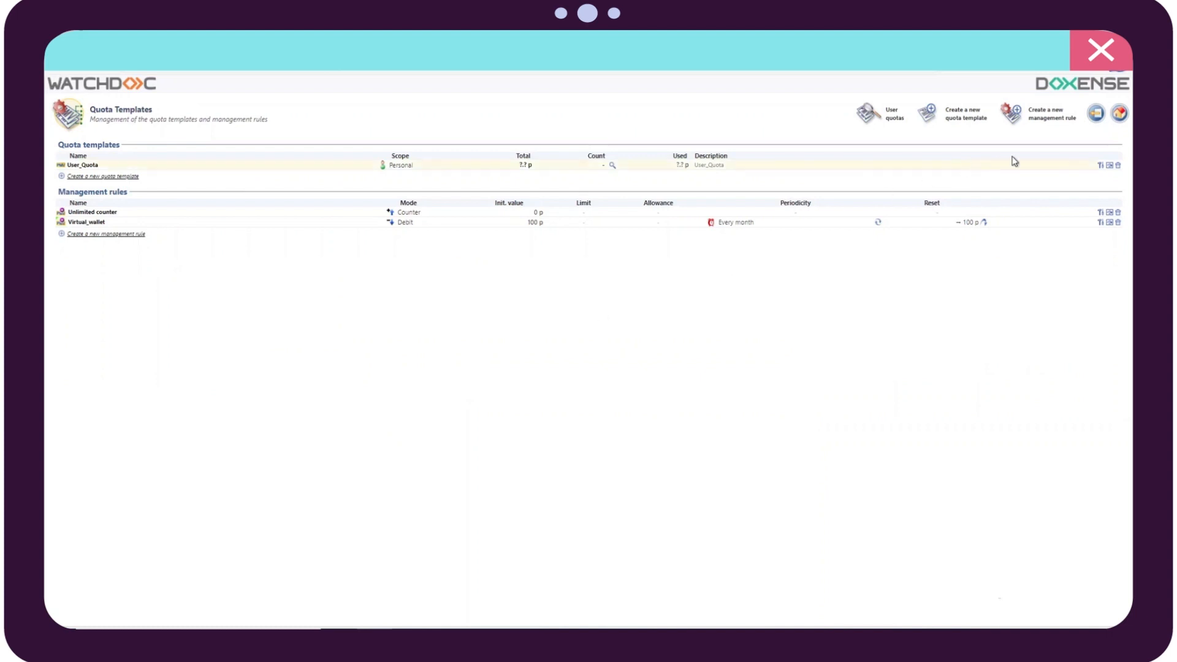
# Review the list of available simple and complex pricings and return to the main menu
pyautogui.click(1095, 114)
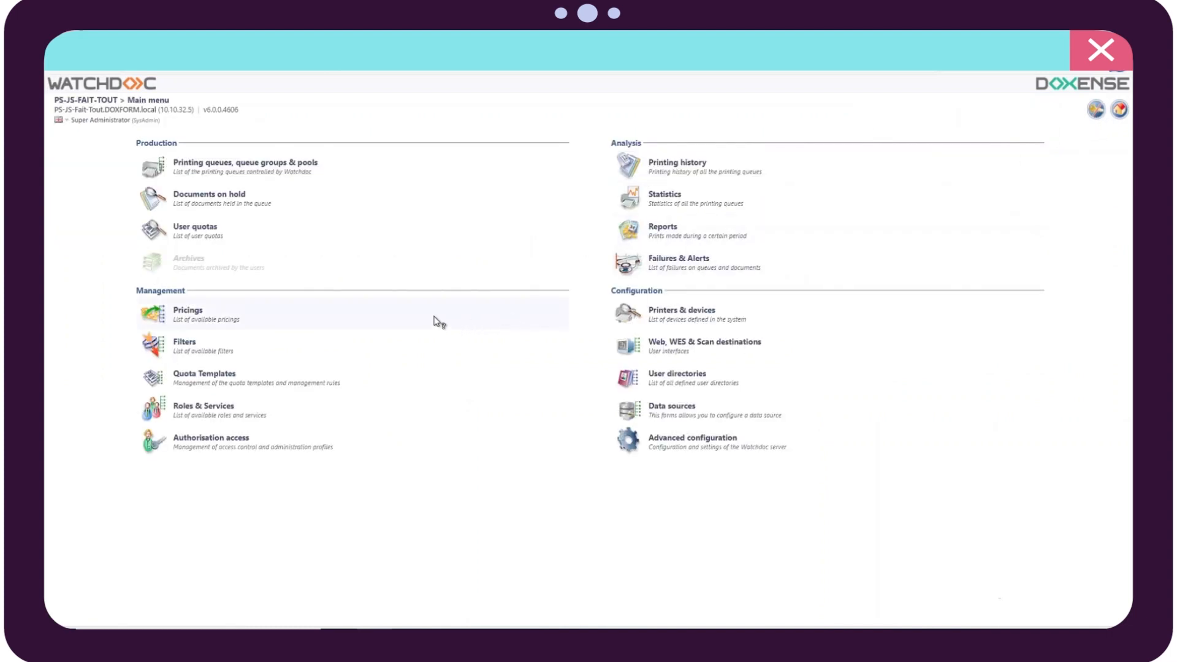
pyautogui.click(184, 315)
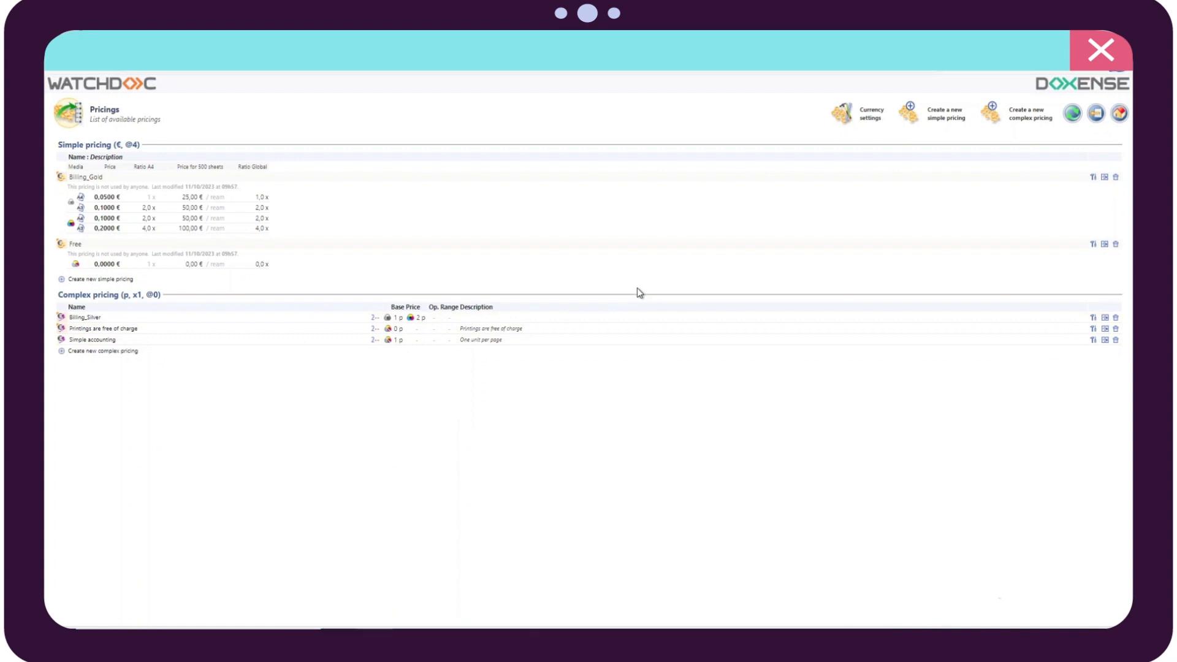
pyautogui.click(1122, 114)
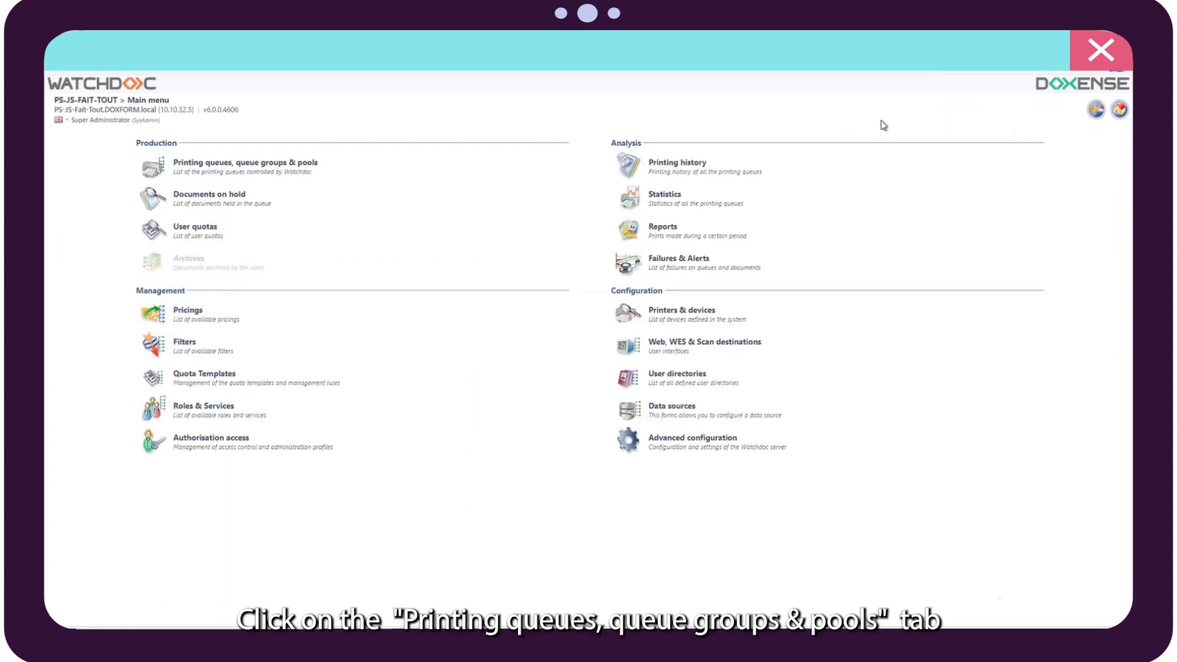
# Open the cost per page settings of the Network Queues group for editing
pyautogui.click(252, 167)
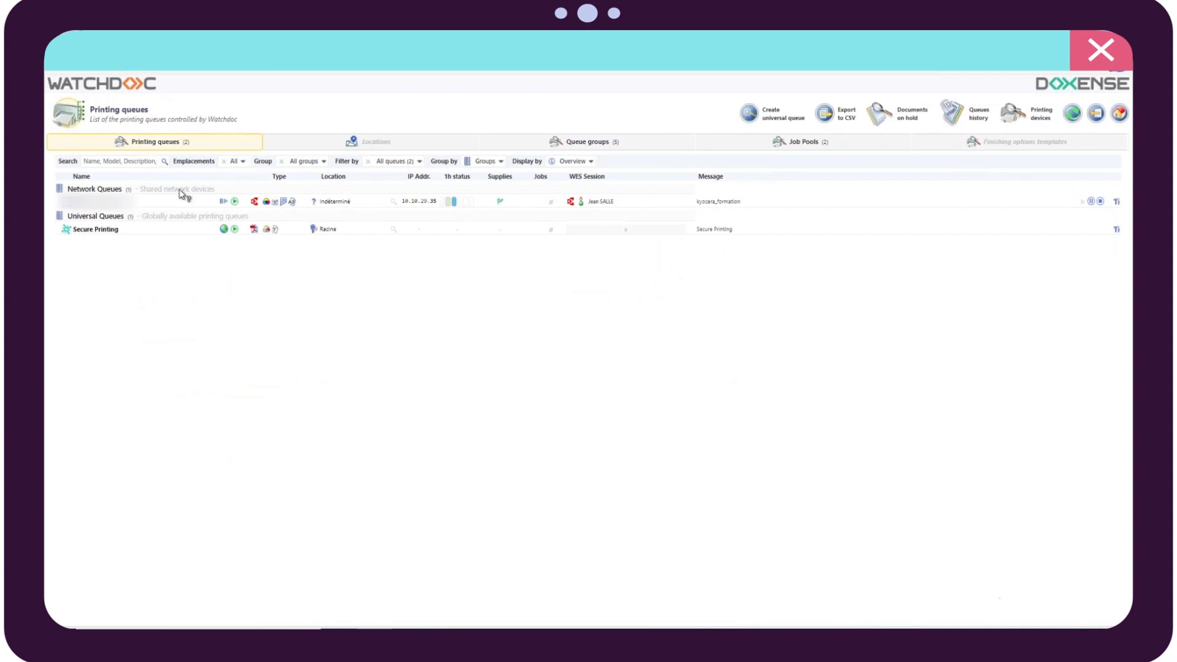
pyautogui.click(95, 189)
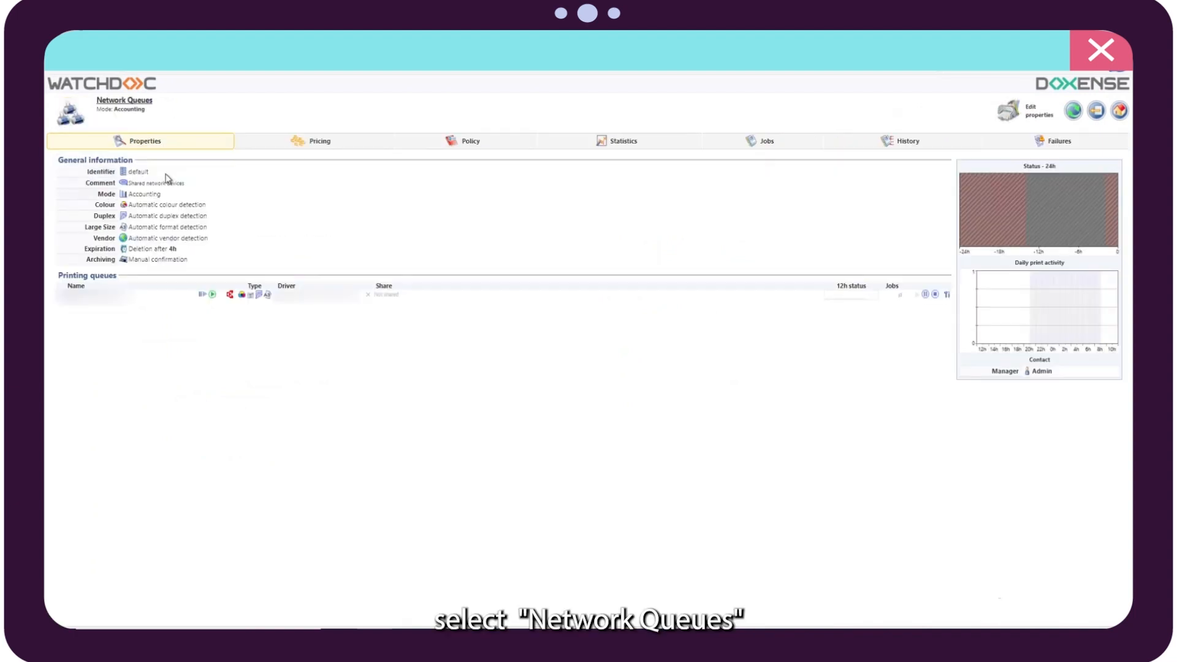
pyautogui.click(328, 148)
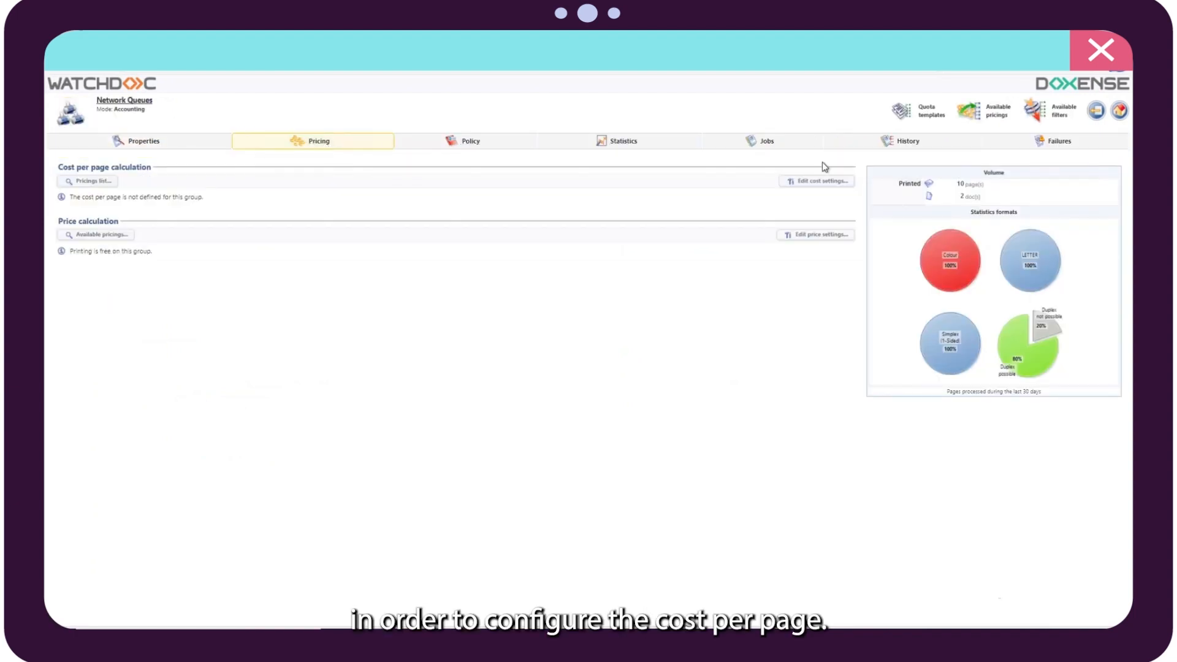
pyautogui.click(814, 184)
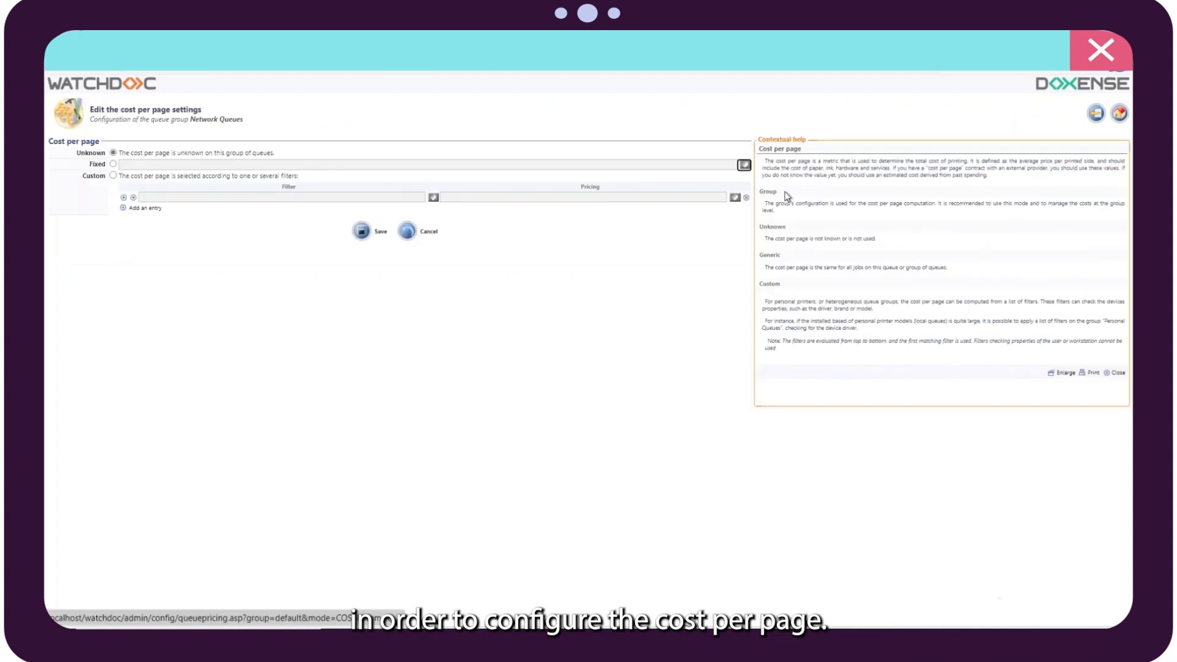
# Switch to custom cost per page and apply the Free pricing to the Scan filter
pyautogui.click(187, 197)
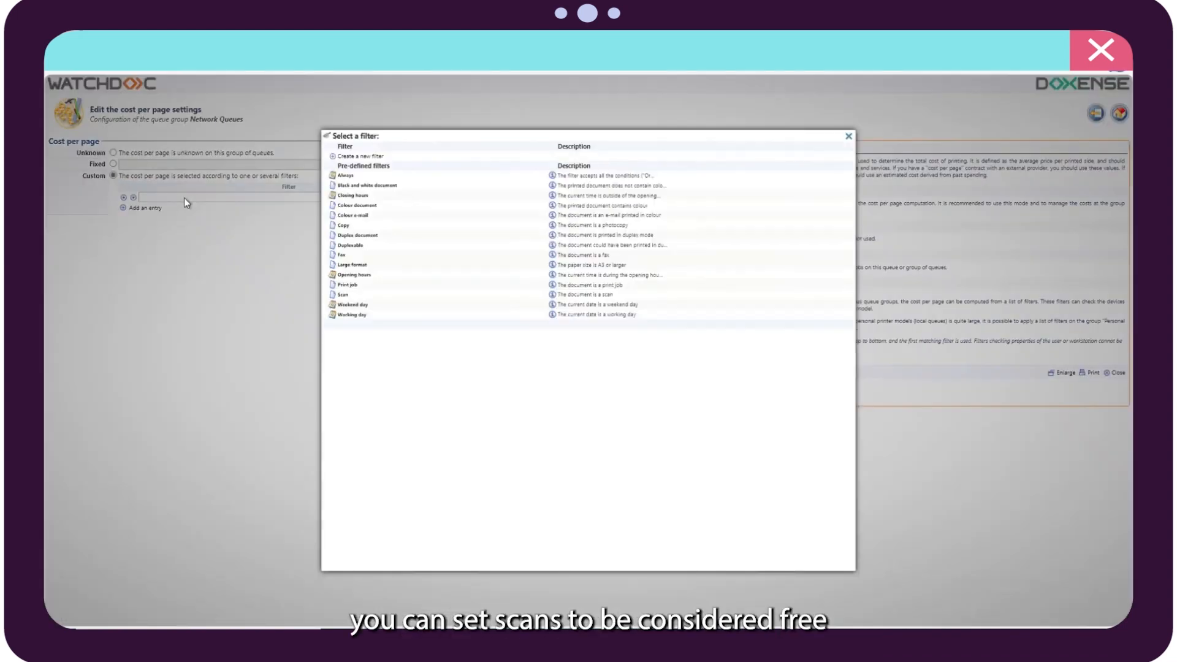
pyautogui.click(343, 295)
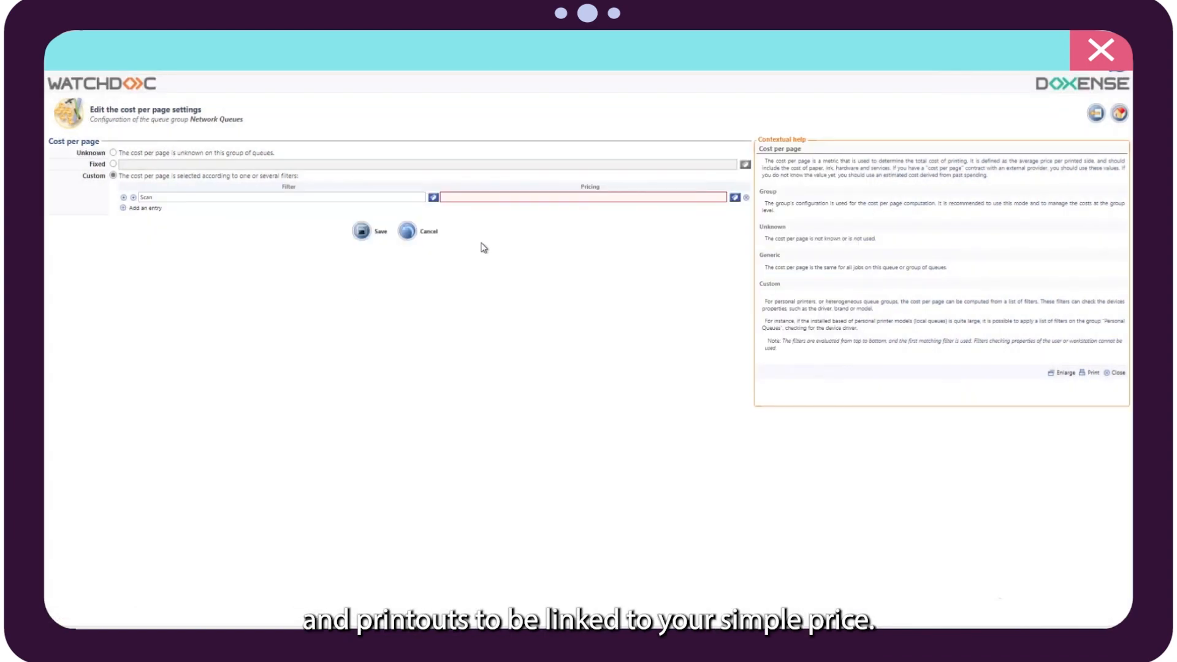
pyautogui.click(508, 195)
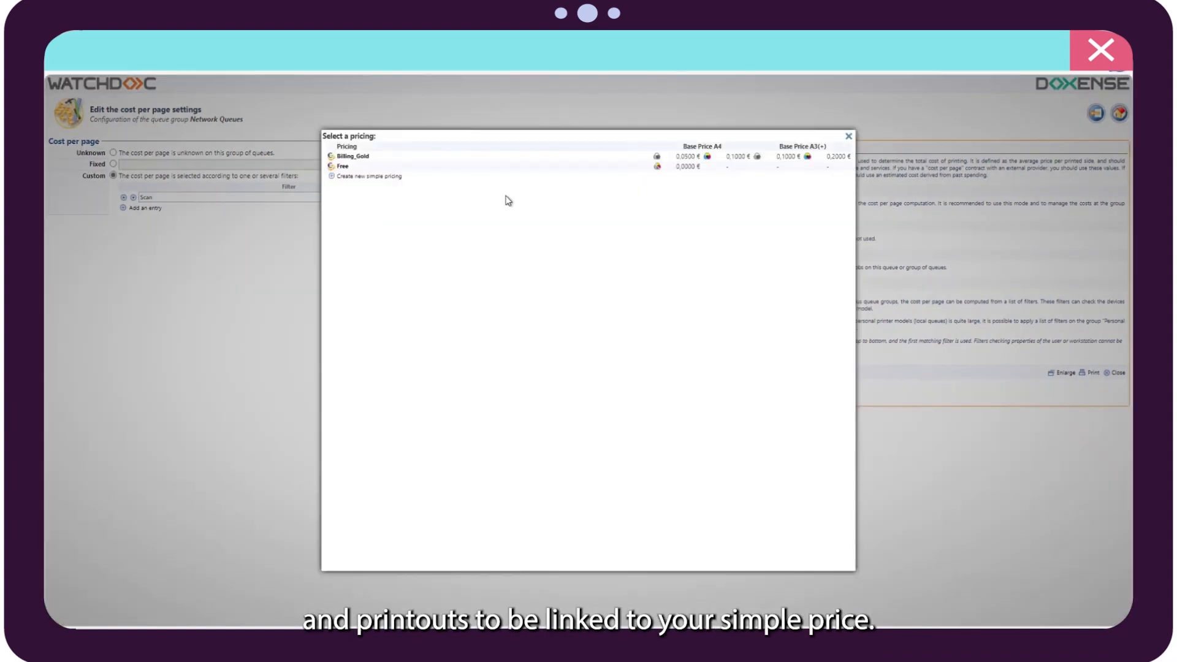
pyautogui.click(341, 167)
# Add a second cost entry that applies the Billing_Gold pricing to the Always filter
pyautogui.click(151, 210)
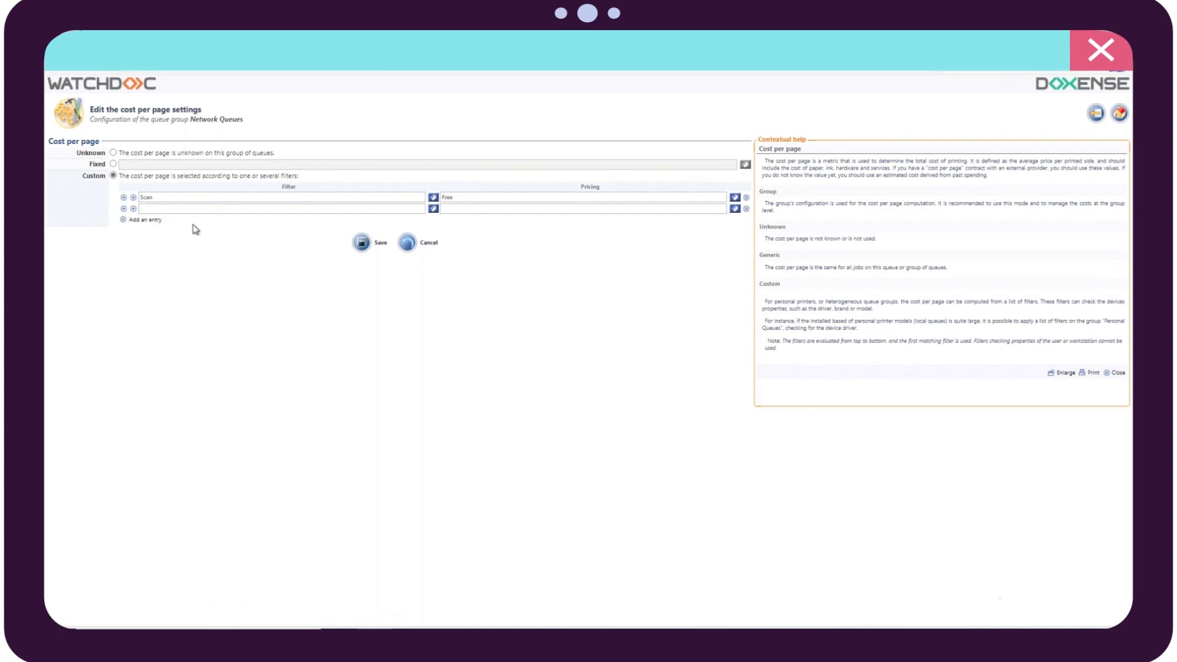
pyautogui.click(201, 211)
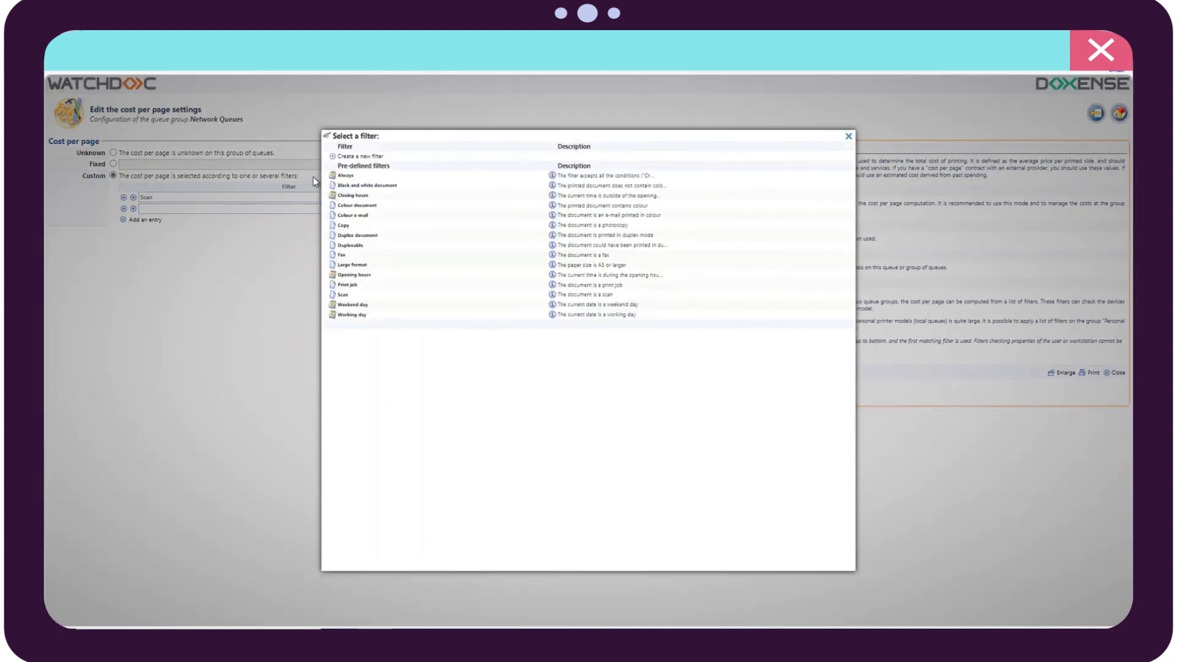
pyautogui.click(353, 177)
pyautogui.click(471, 208)
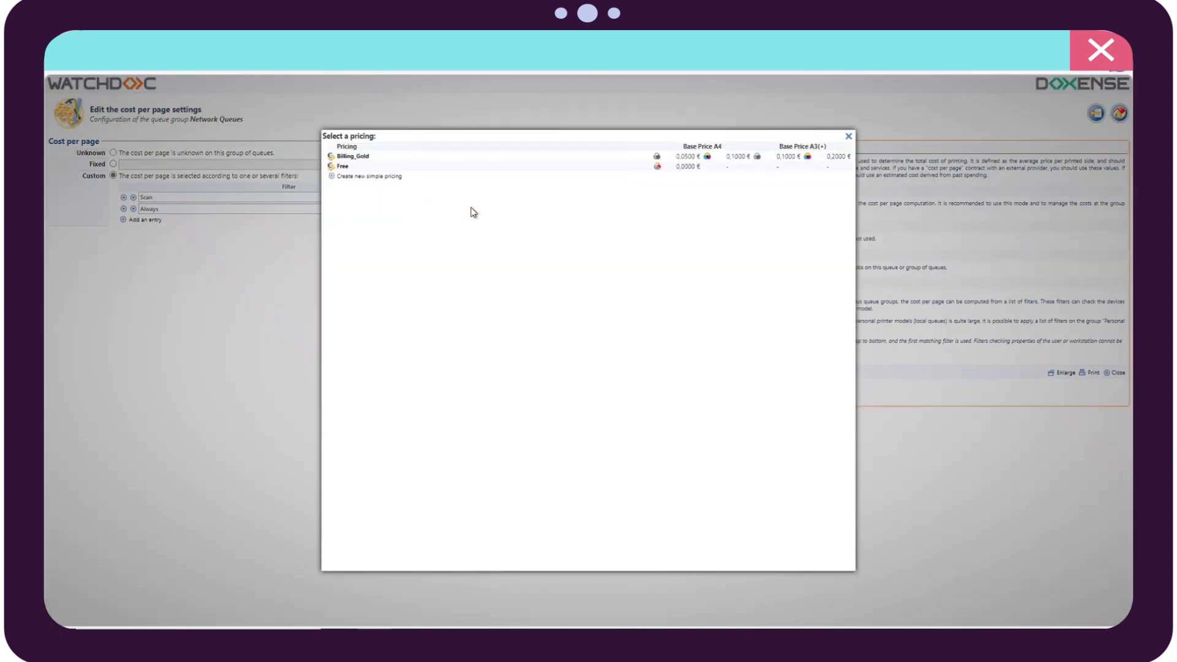
pyautogui.click(355, 157)
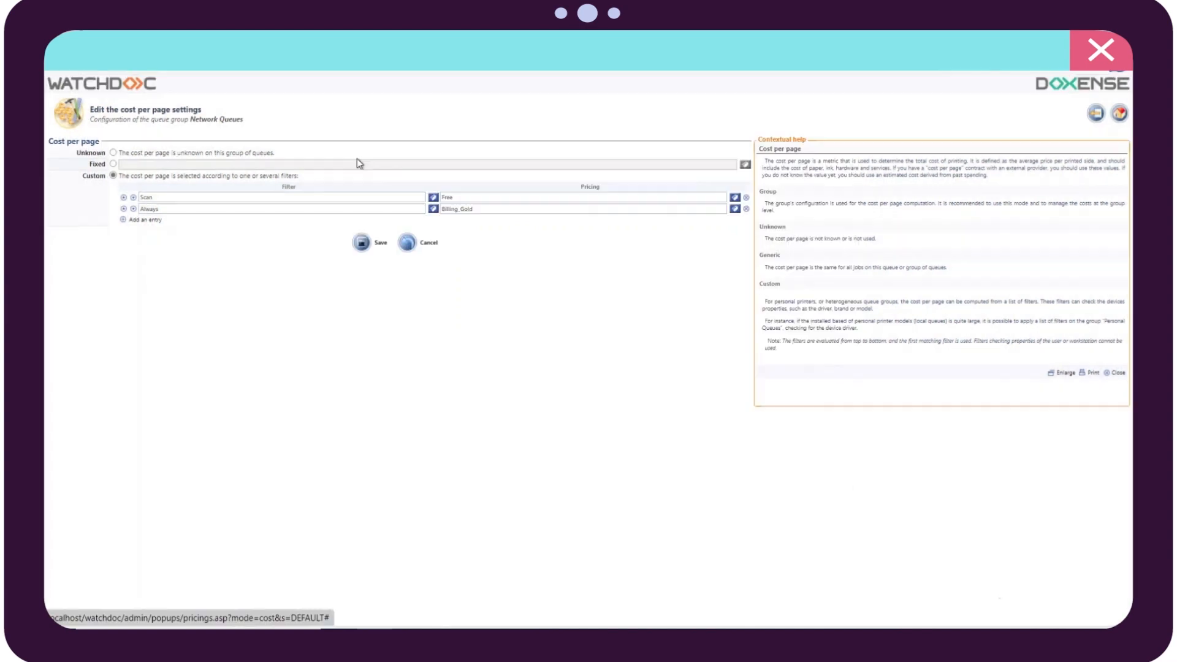
# Save the cost per page settings and switch the Network Queues group's price calculation to custom
pyautogui.click(363, 244)
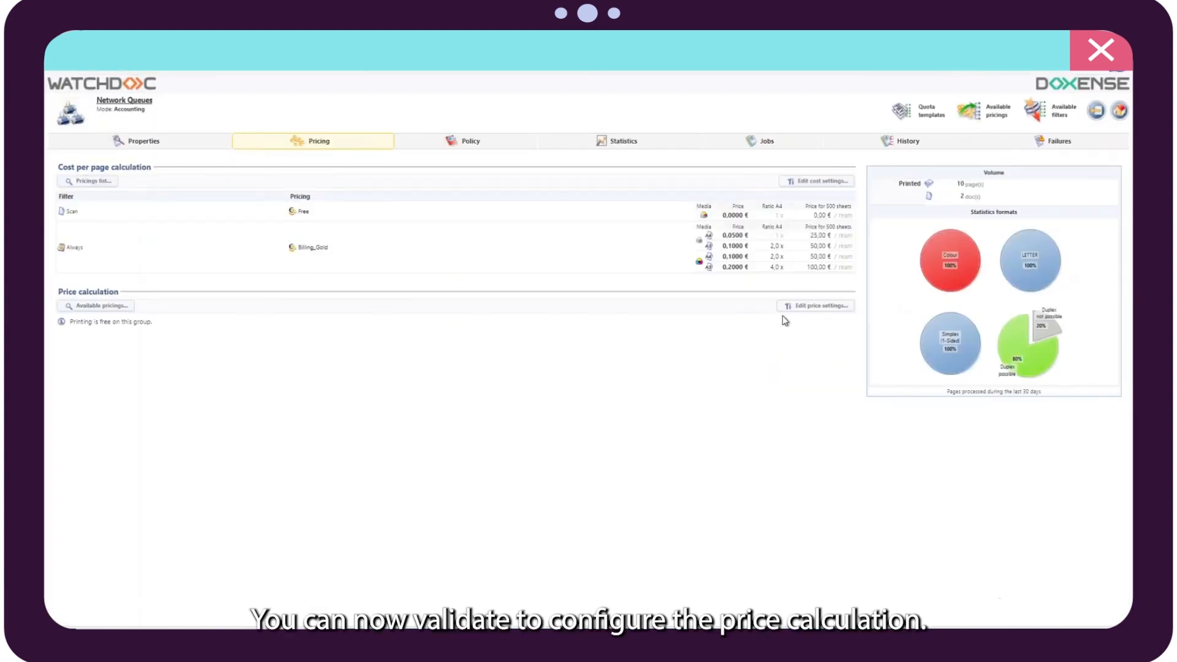
pyautogui.click(805, 308)
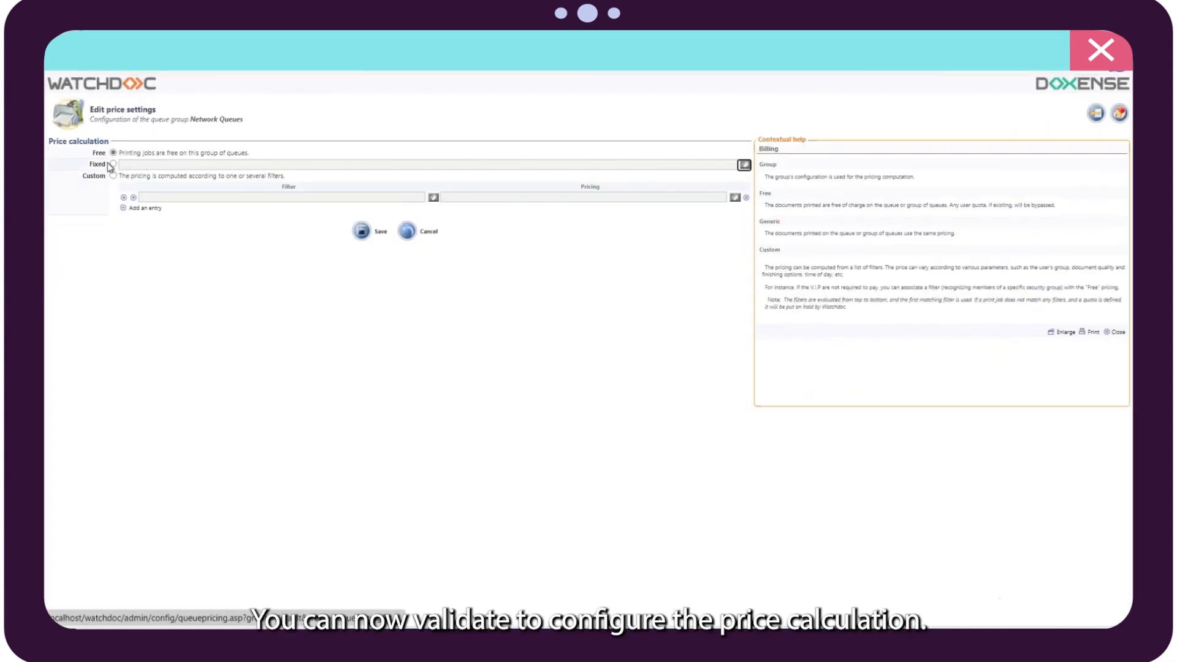
pyautogui.click(113, 176)
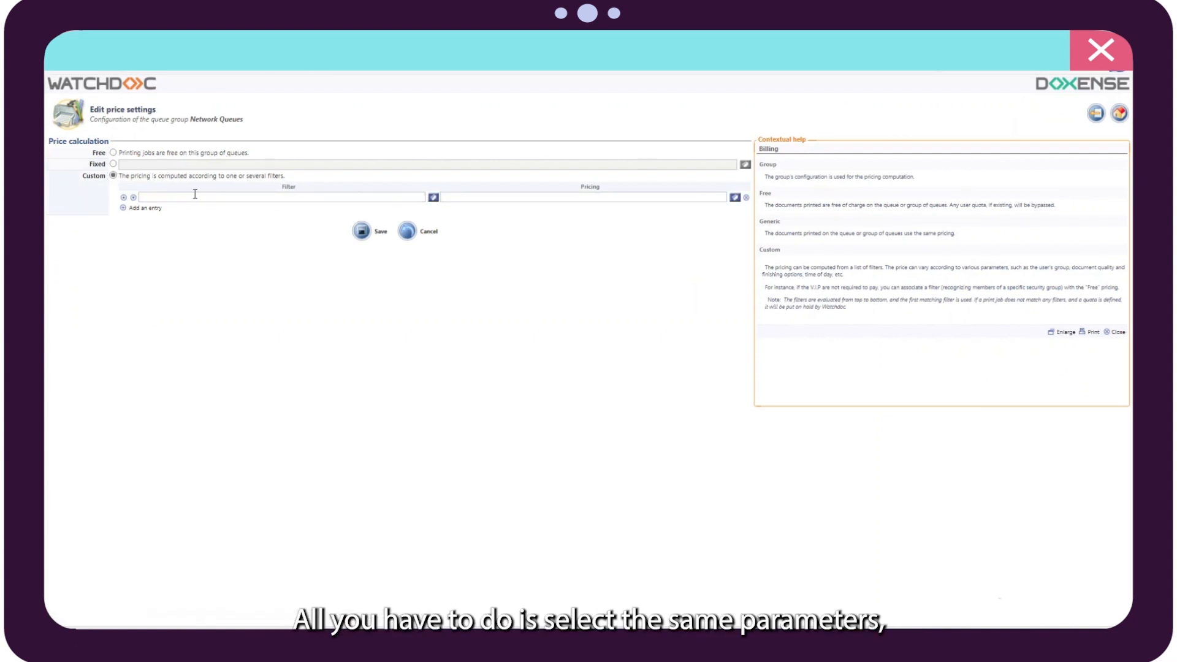
# Apply the "Printings are free of charge" pricing to the Scan filter in the price settings
pyautogui.click(195, 194)
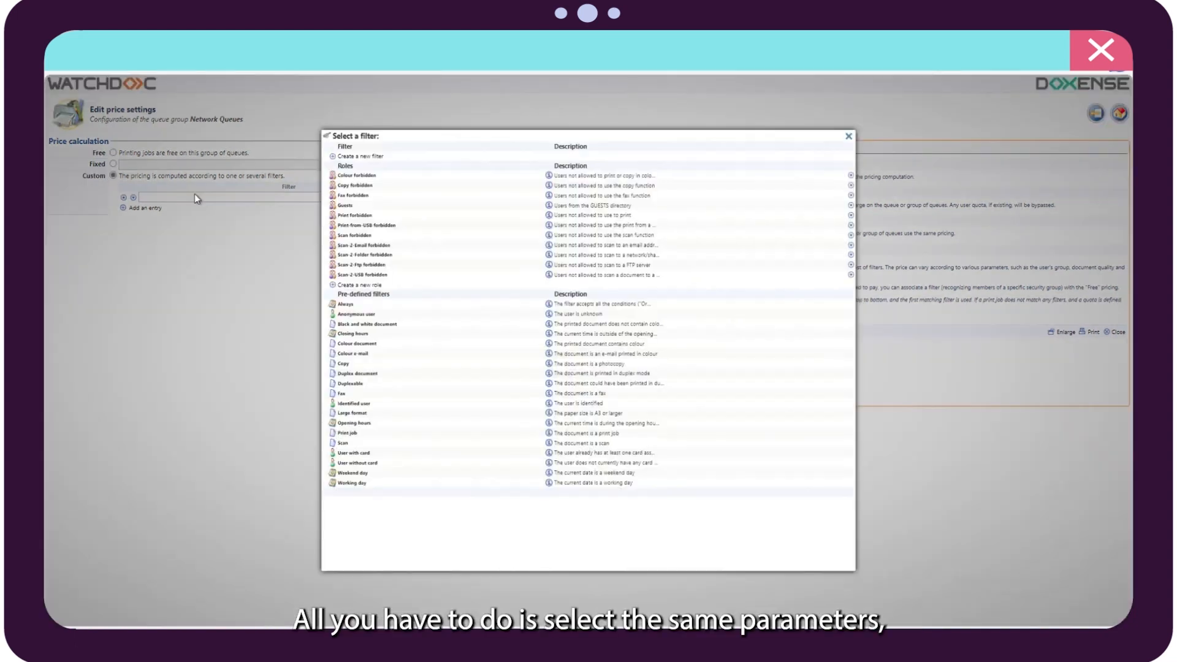
pyautogui.click(343, 442)
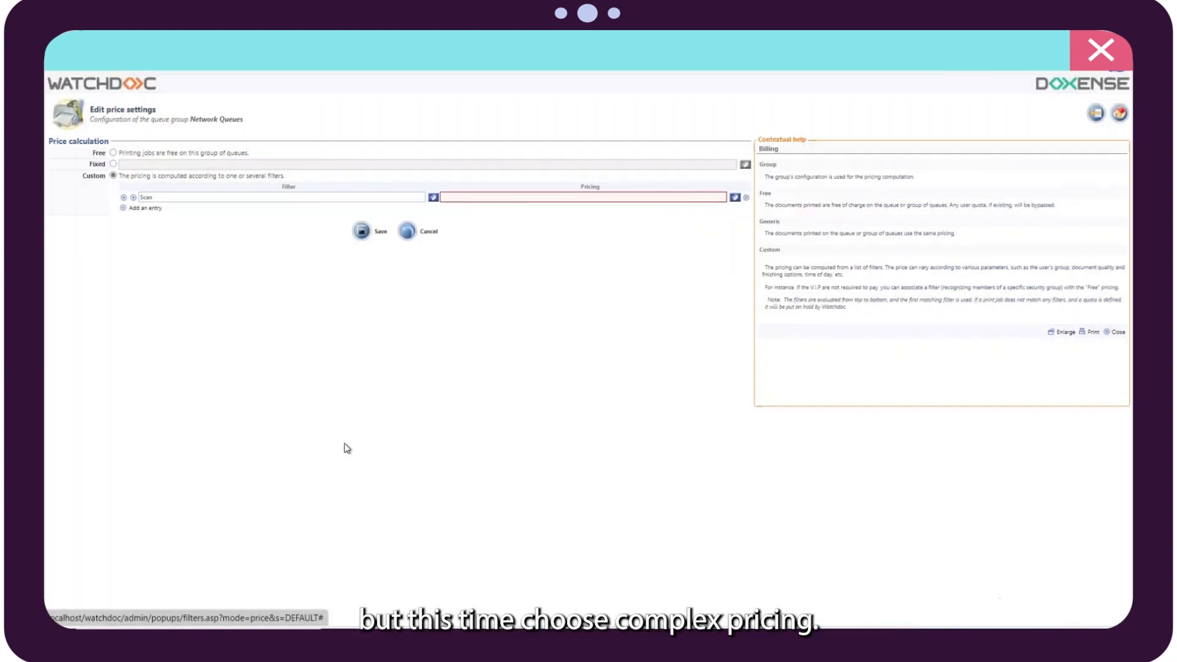
pyautogui.click(496, 196)
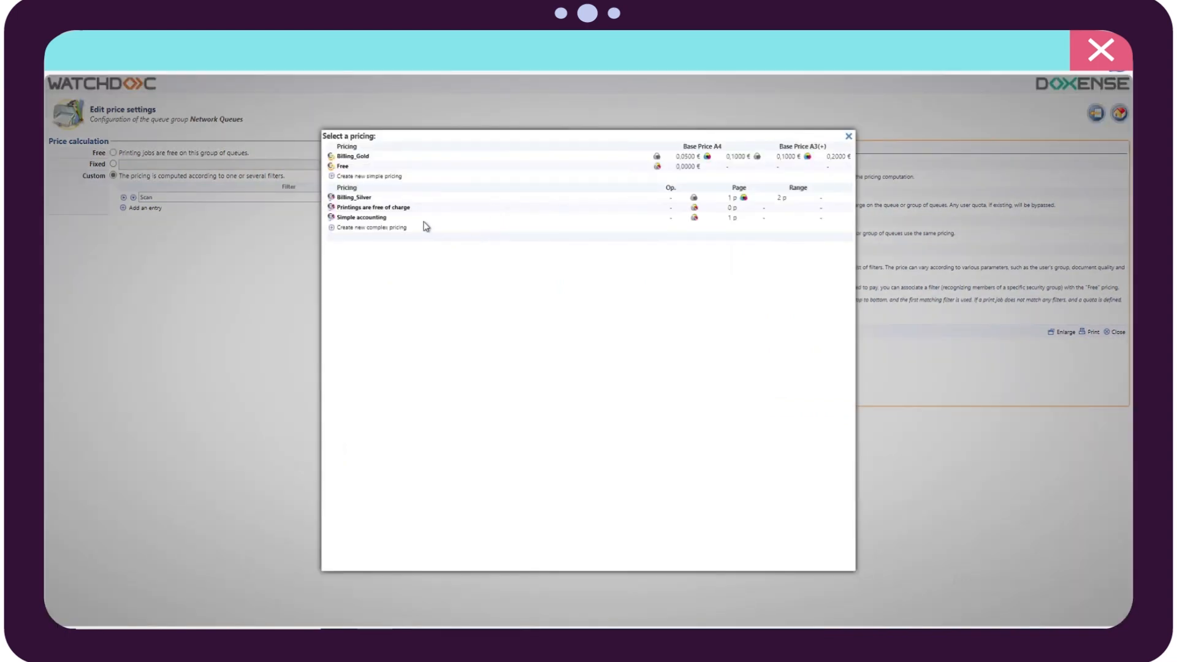
pyautogui.click(396, 207)
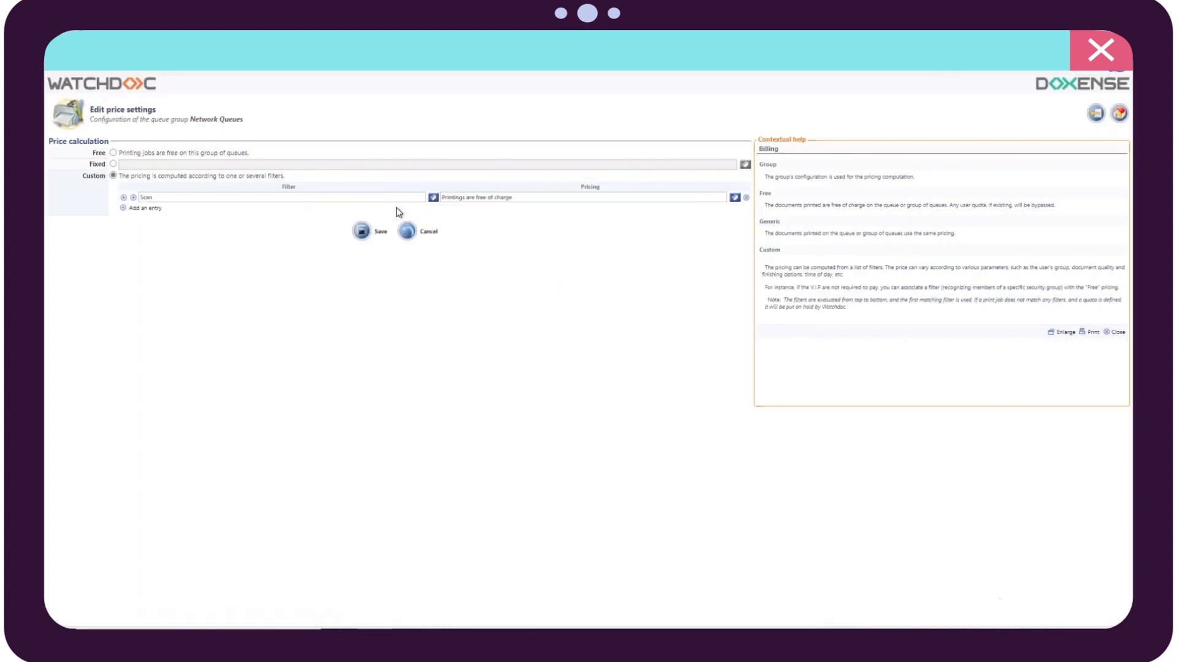
# Add a second price entry that applies the Billing_Silver pricing to the Always filter, and save the price settings
pyautogui.click(147, 208)
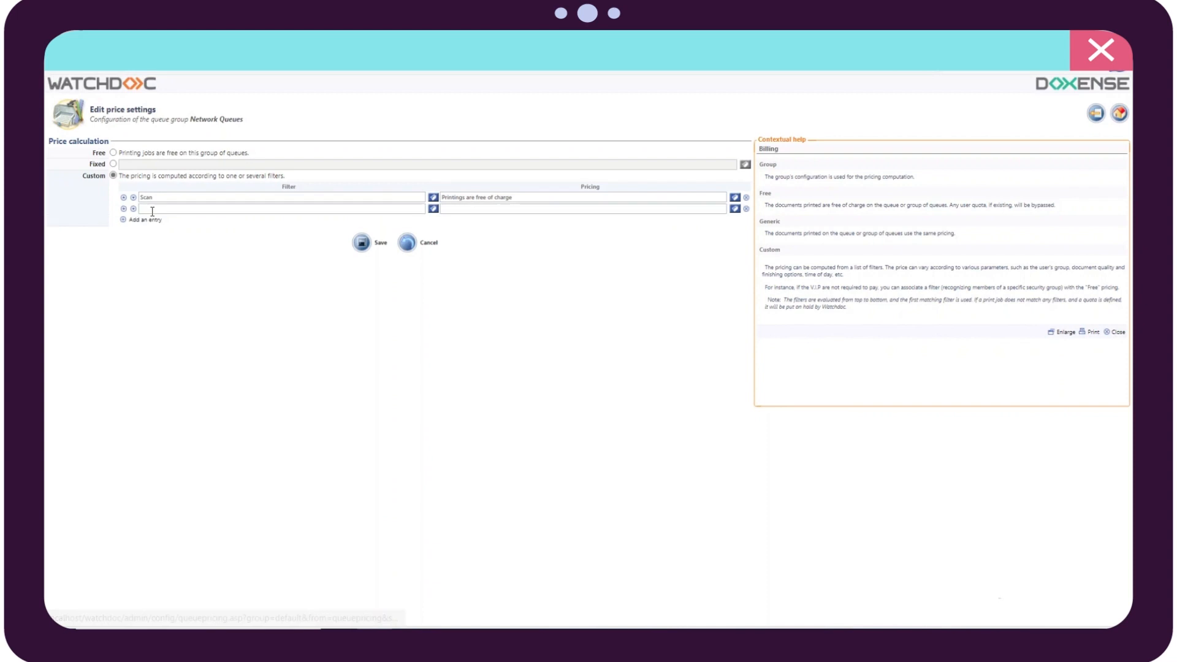
pyautogui.click(199, 209)
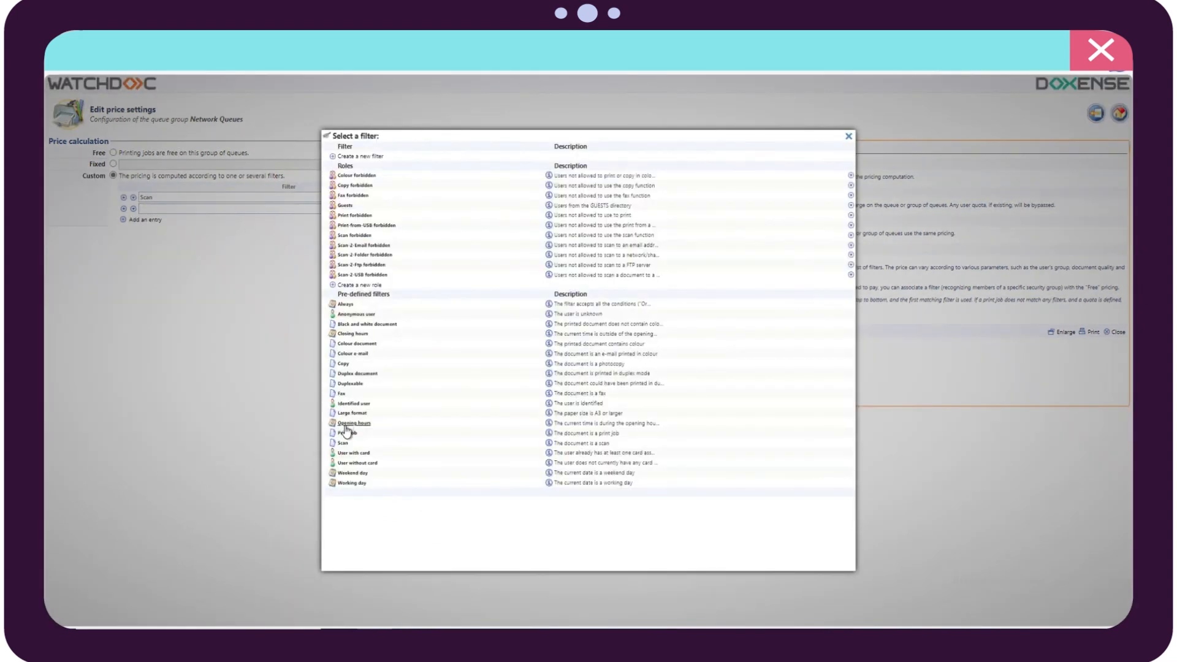
pyautogui.click(347, 305)
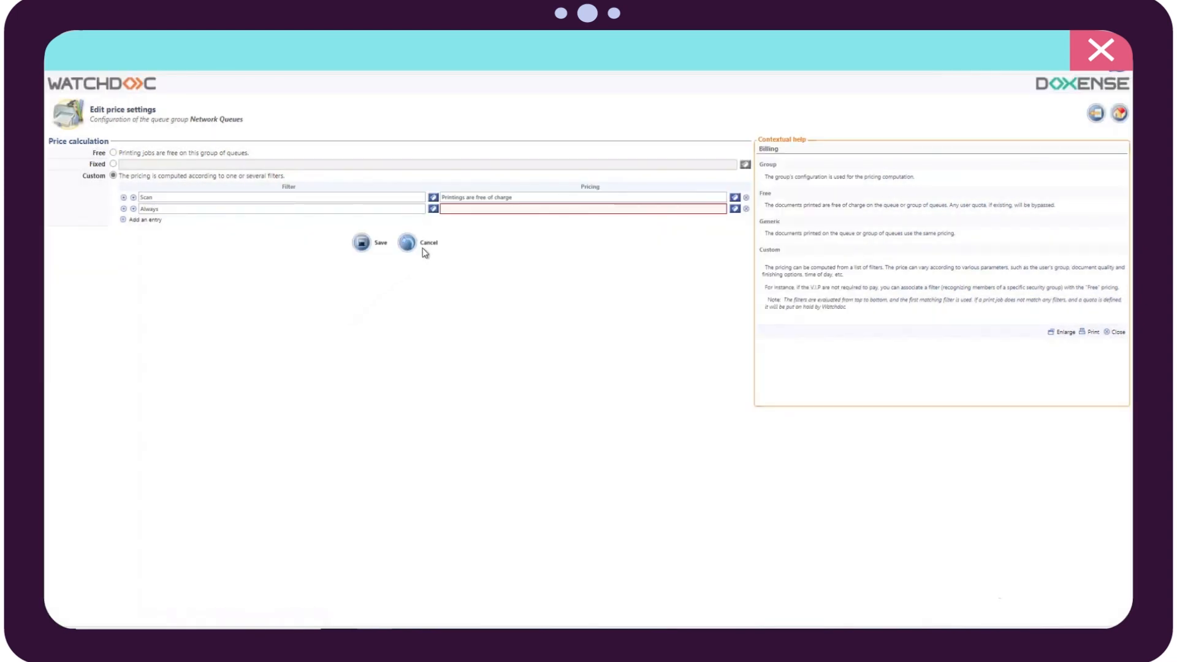
pyautogui.click(502, 208)
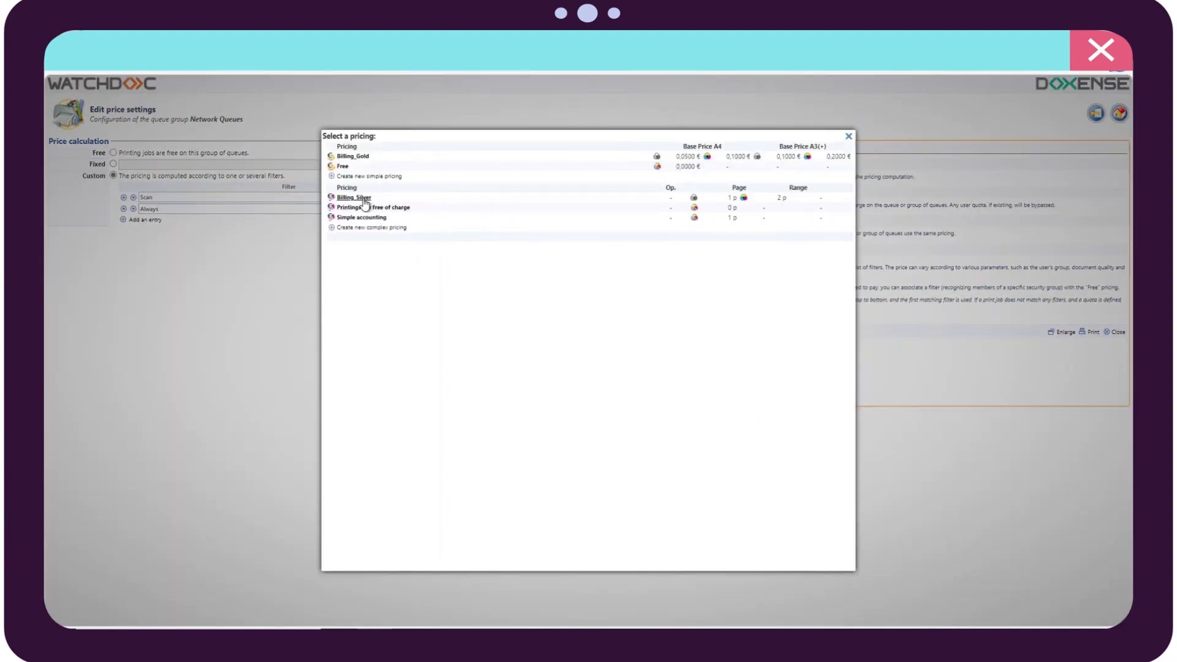
pyautogui.click(354, 198)
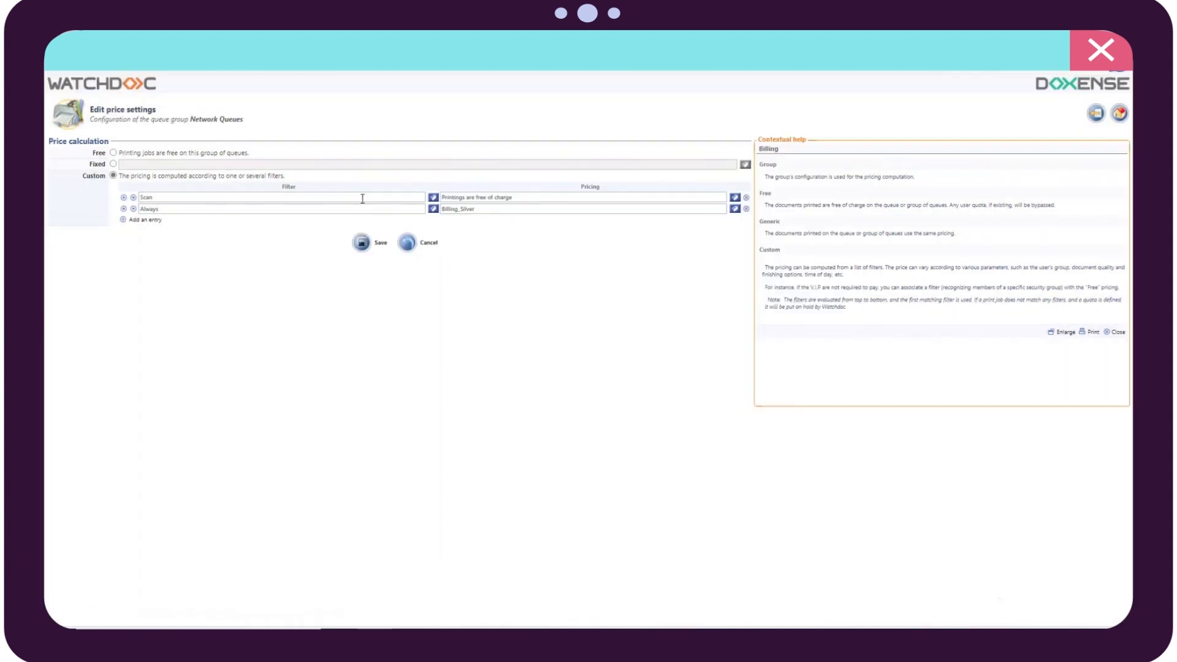
pyautogui.click(363, 243)
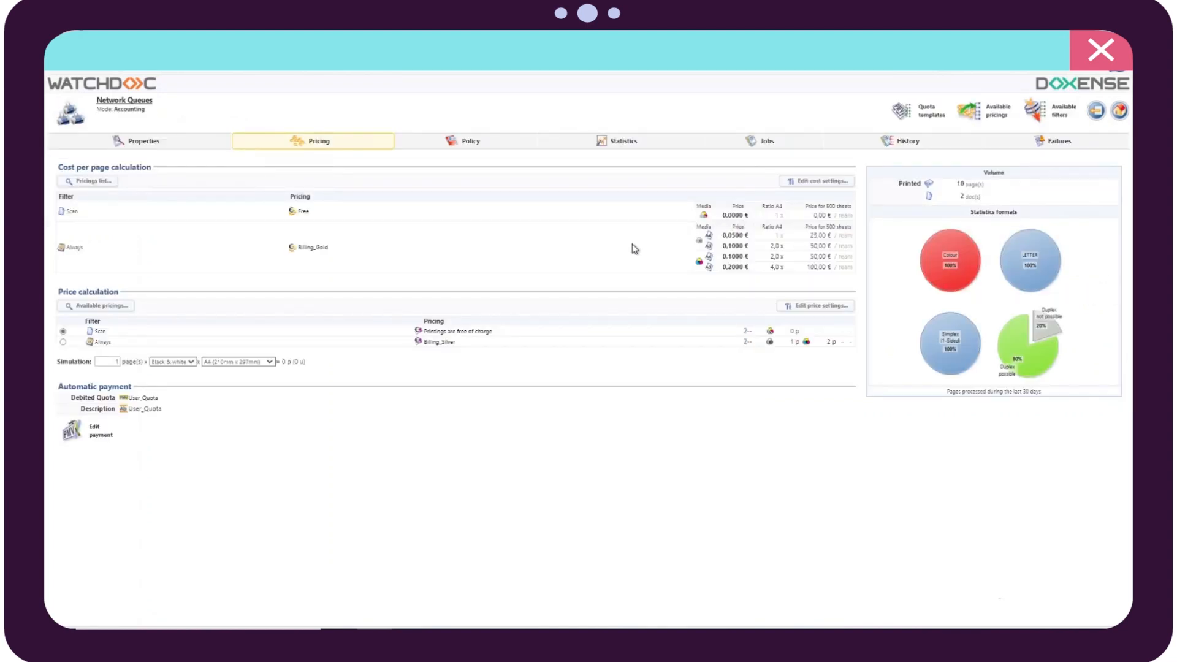
# Open the existing WES profile from the Web, WES & Scan destinations configuration and enable its Quota option
pyautogui.click(1116, 111)
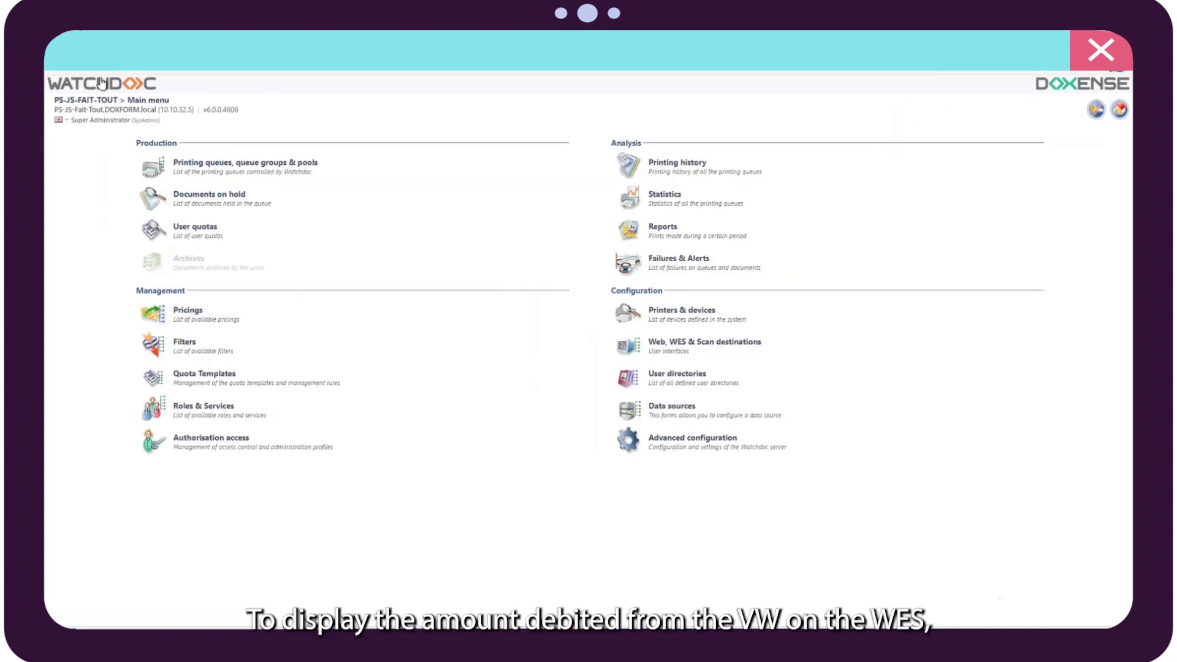
pyautogui.click(702, 347)
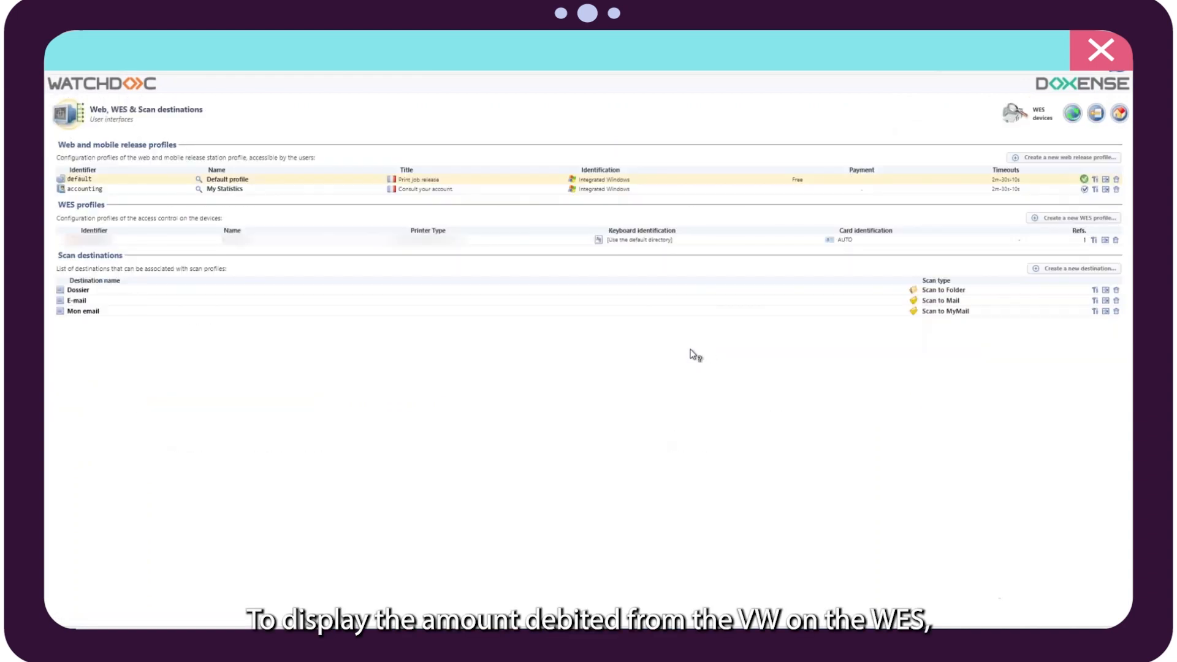
pyautogui.click(214, 241)
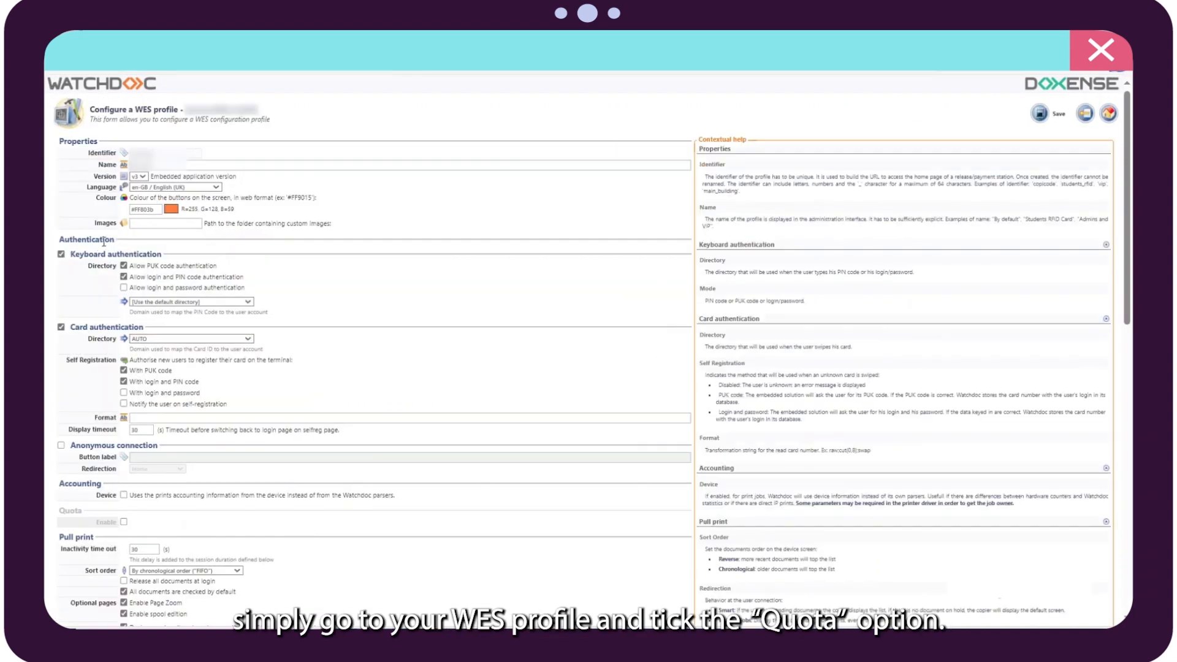
pyautogui.click(124, 522)
pyautogui.scroll(-3, 204, 521)
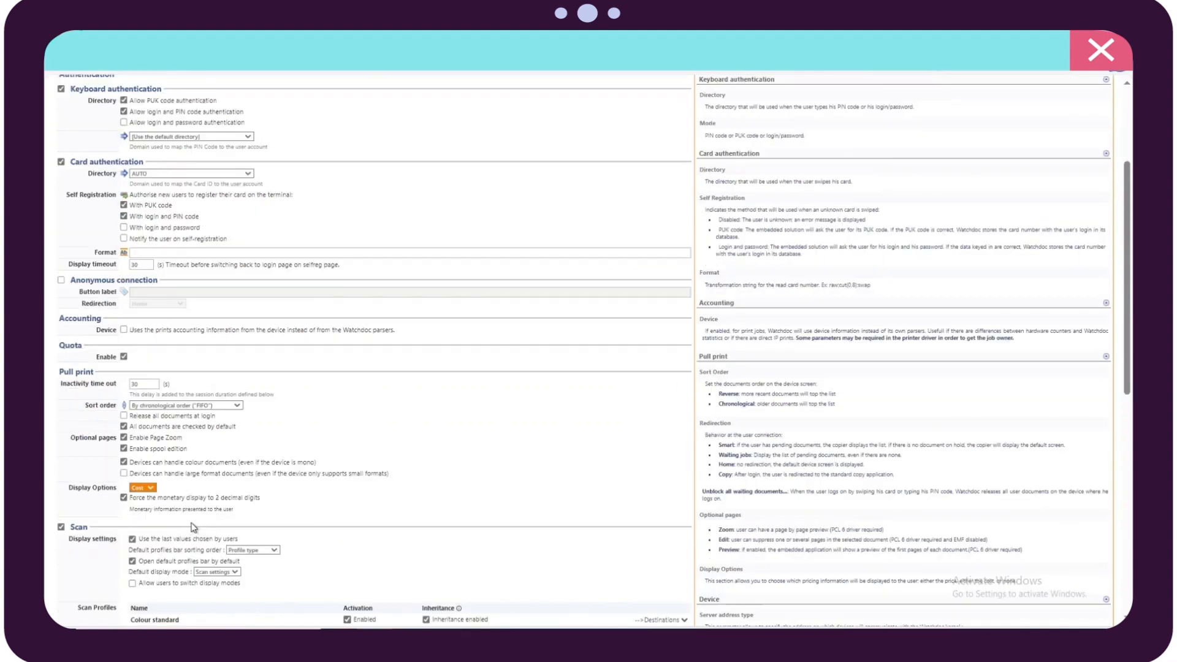
# Change the monetary information shown to users in the profile's pull print display options, save the profile and return to the main menu
pyautogui.click(148, 491)
pyautogui.click(146, 519)
pyautogui.scroll(-2, 166, 536)
pyautogui.scroll(-7, 167, 537)
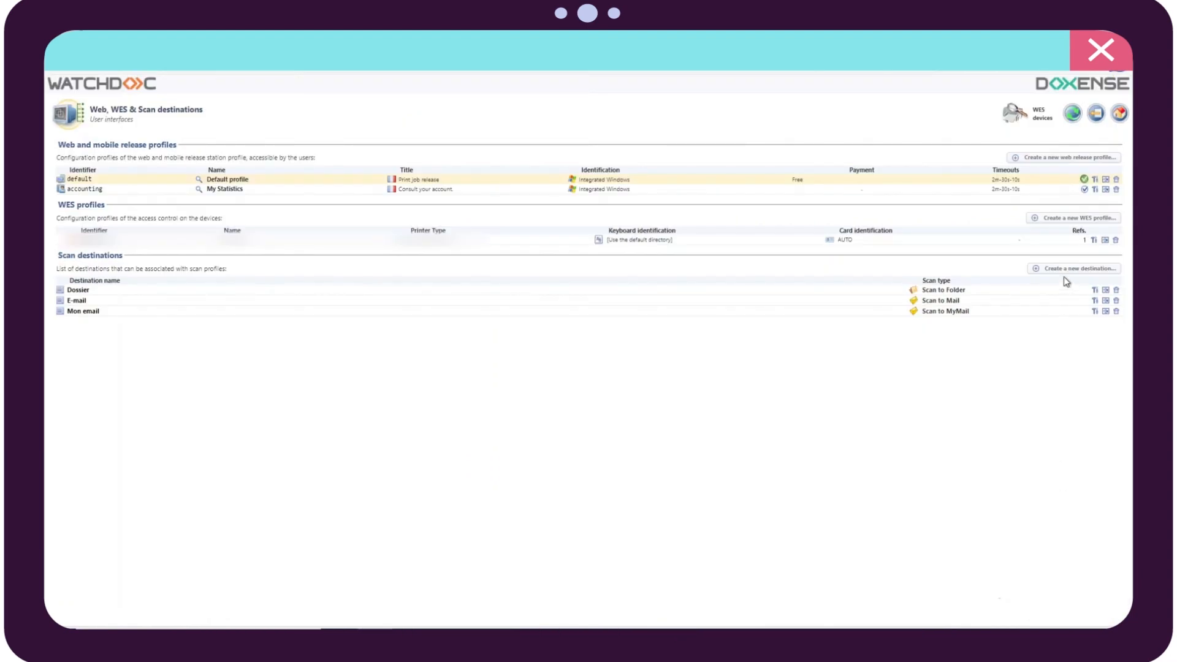
pyautogui.click(1119, 116)
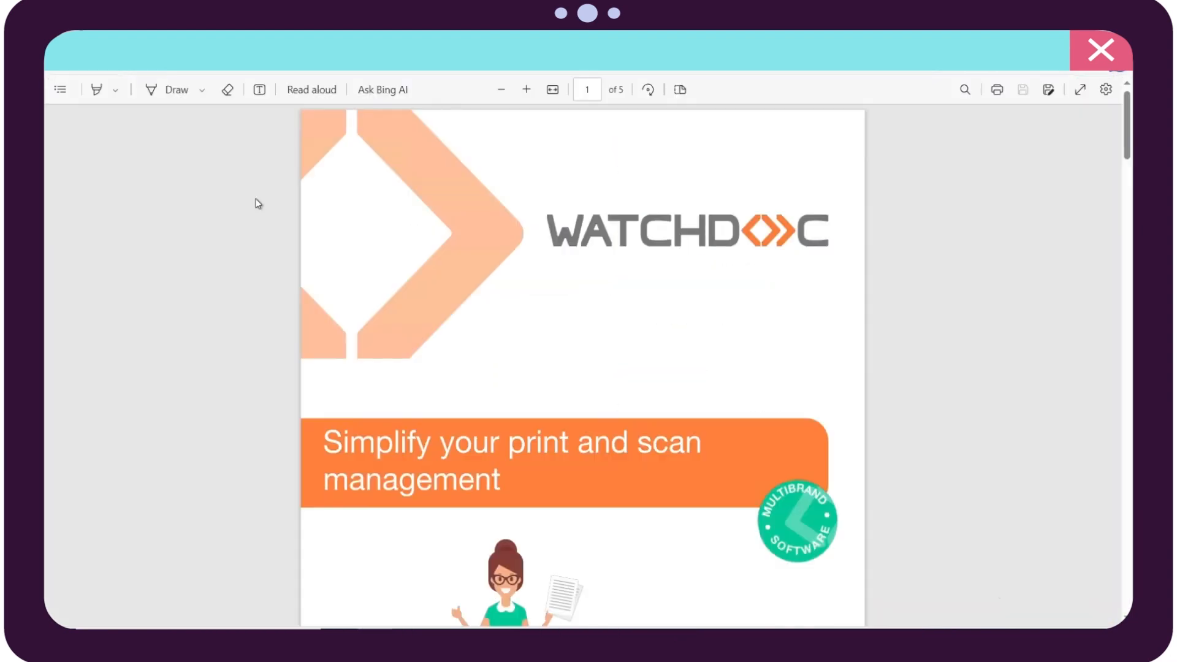
# Switch to the Watchdoc brochure PDF and print one colour copy of all pages to kyocera_formation
pyautogui.hotkey('ctrl', 'p')
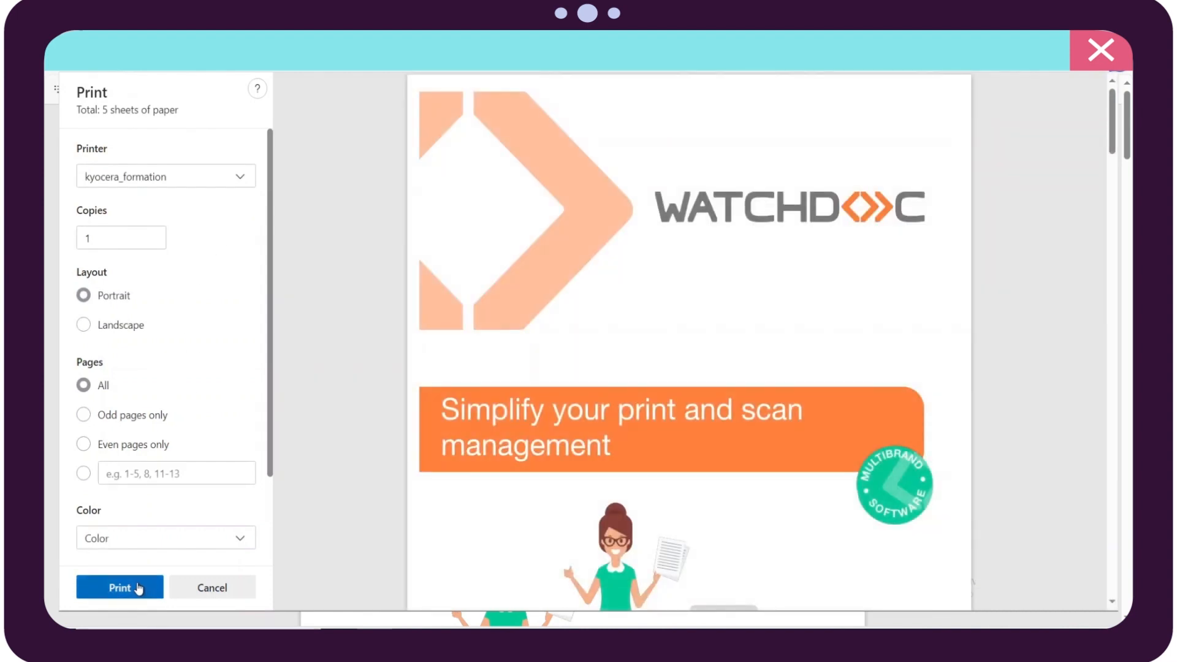
pyautogui.click(138, 588)
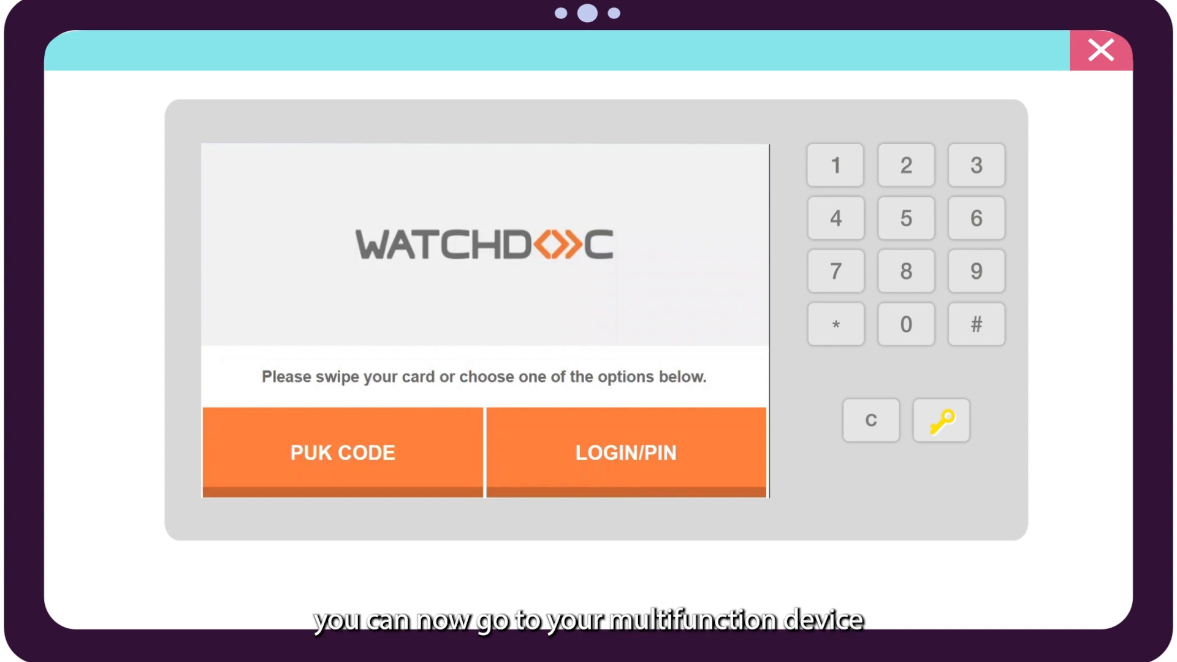
# Switch to the multifunction device screen, log in with the PUK code and release Brochure-Watchdoc-EN.pdf for printing
pyautogui.click(357, 479)
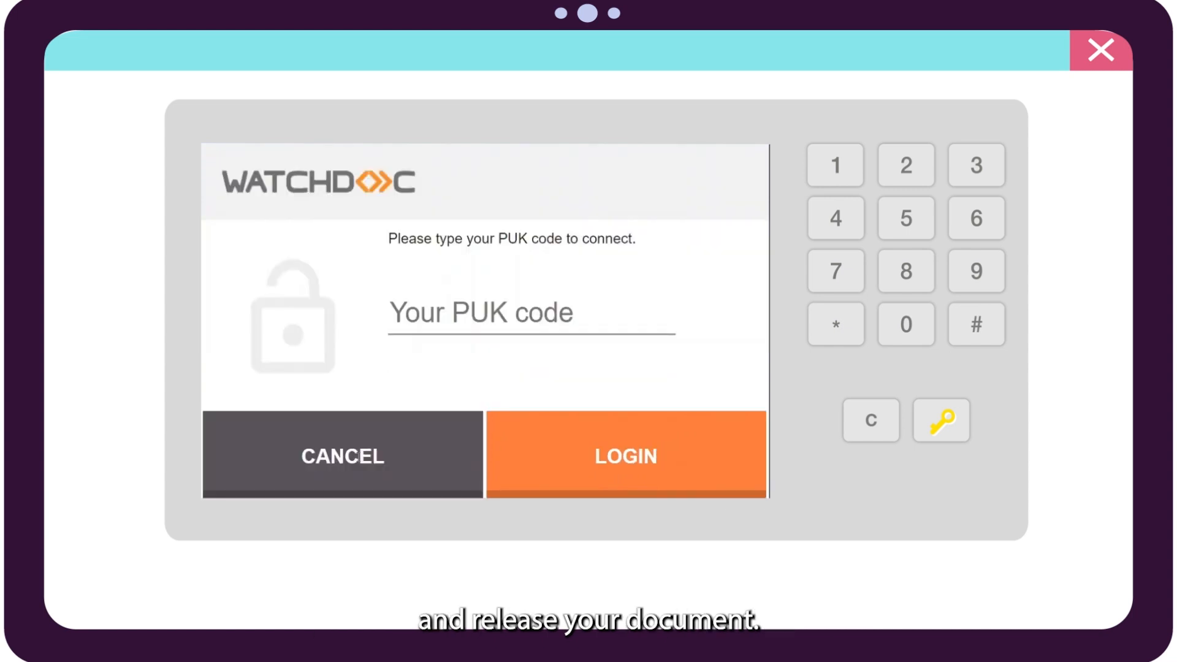
pyautogui.click(478, 309)
pyautogui.click(475, 270)
pyautogui.click(402, 365)
pyautogui.click(610, 298)
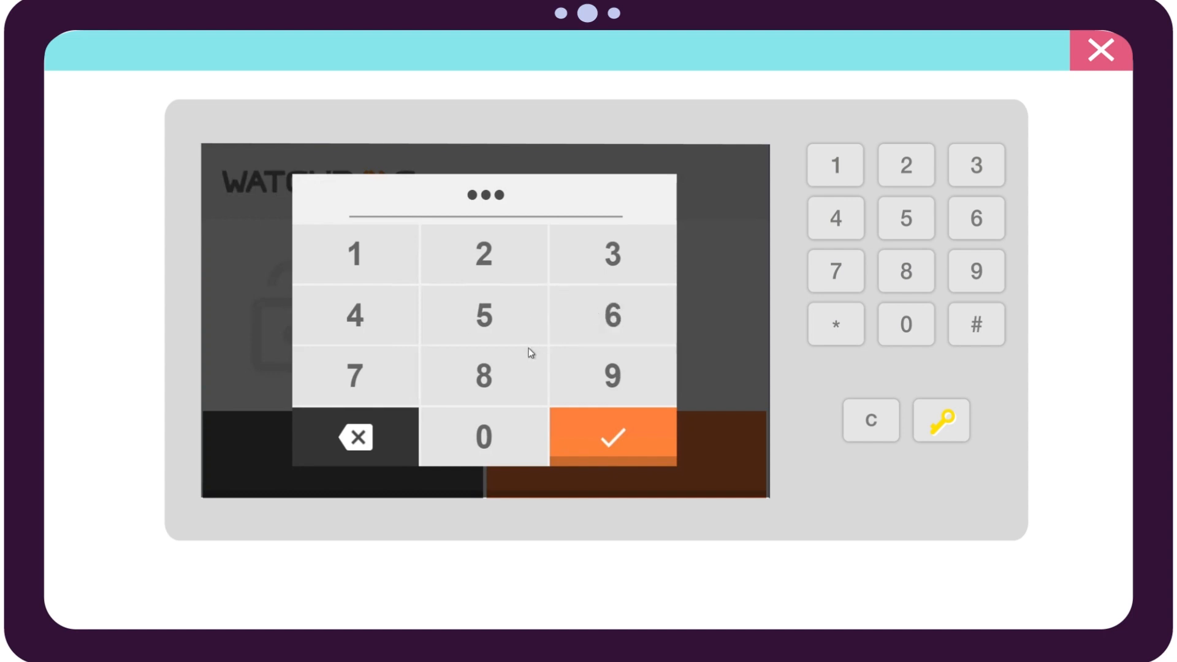
pyautogui.click(510, 359)
pyautogui.click(402, 267)
pyautogui.click(485, 315)
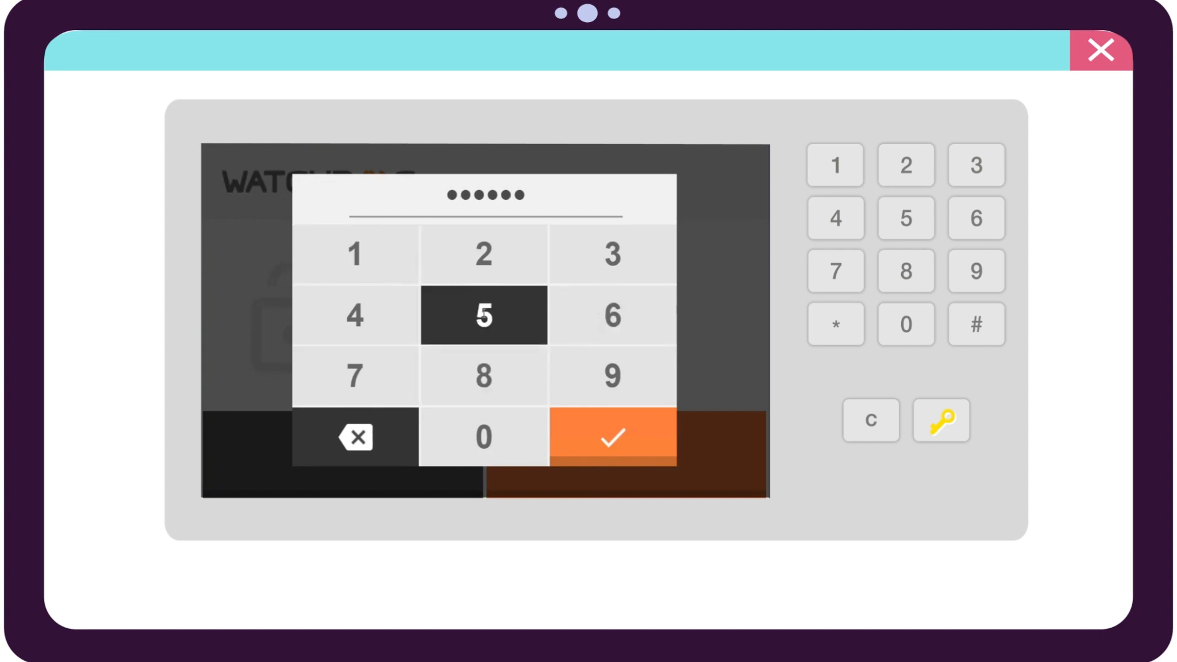
pyautogui.click(631, 461)
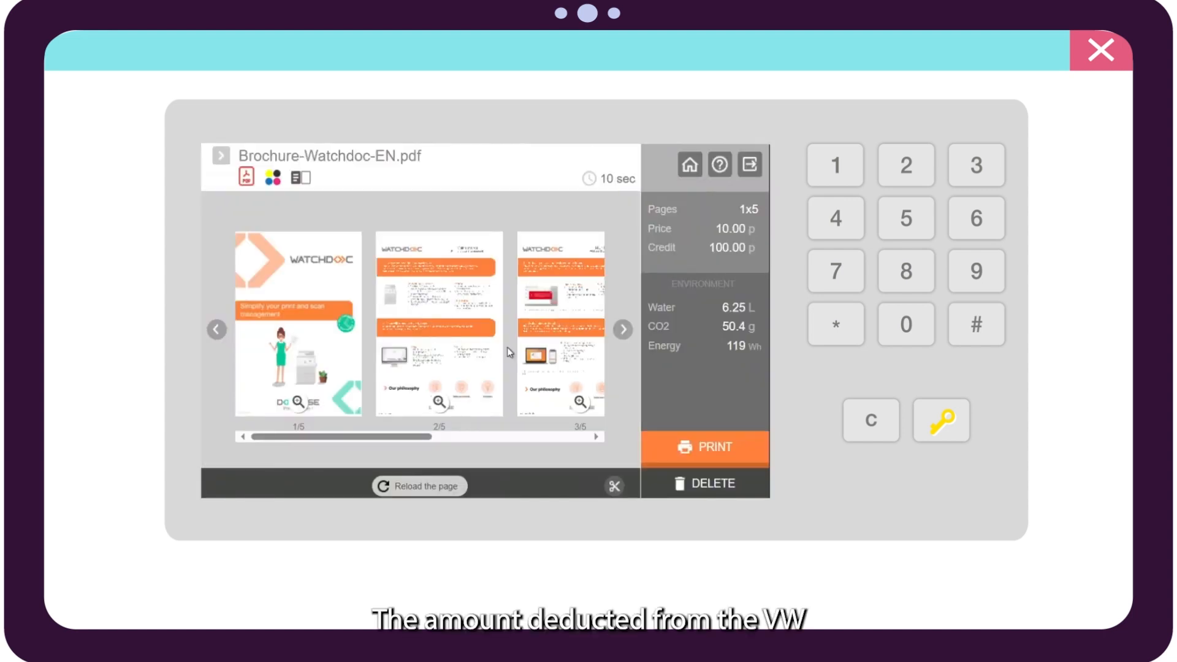
pyautogui.click(722, 444)
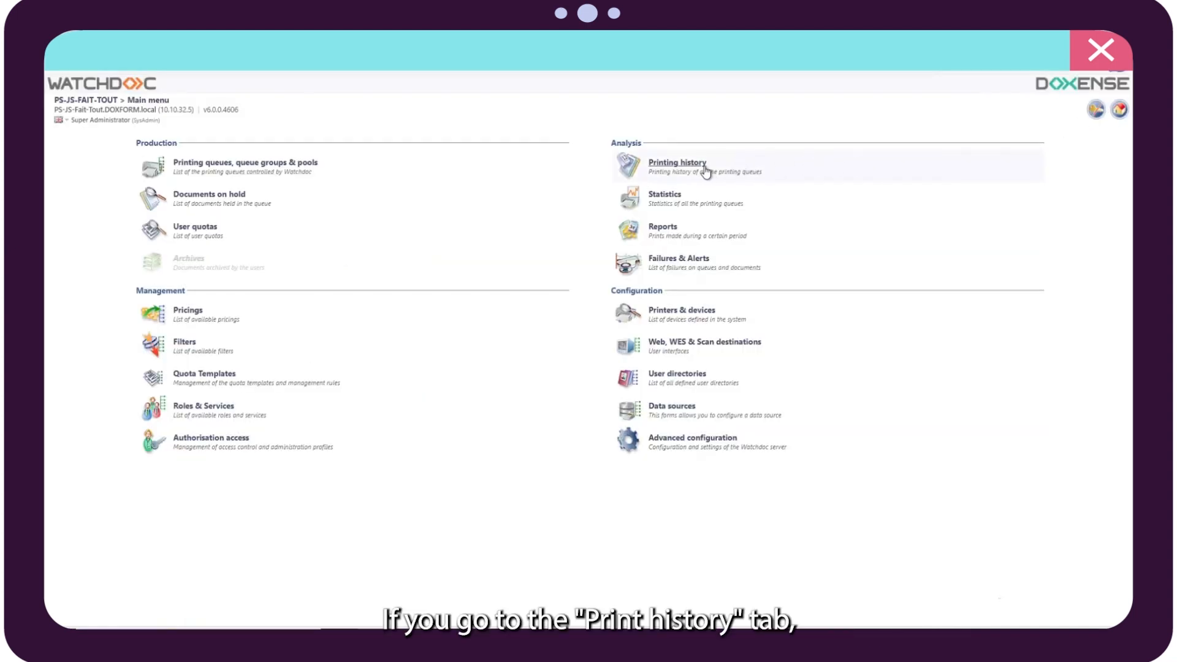
# Open the printing history of all print queues from the Watchdoc main menu
pyautogui.click(704, 173)
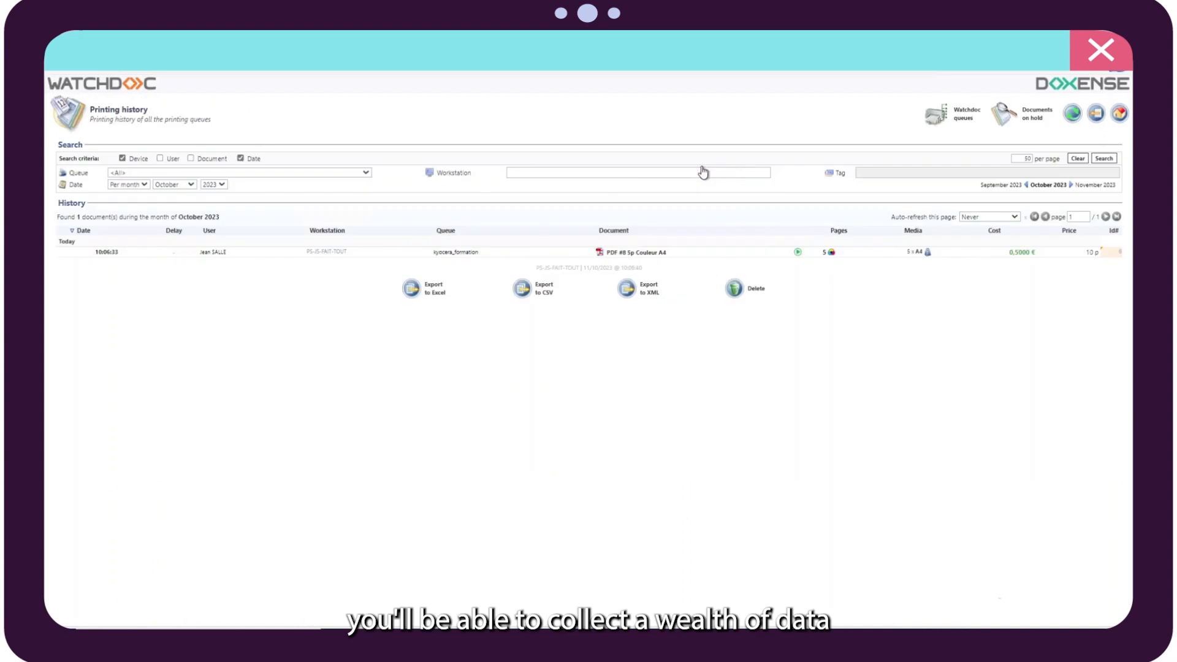